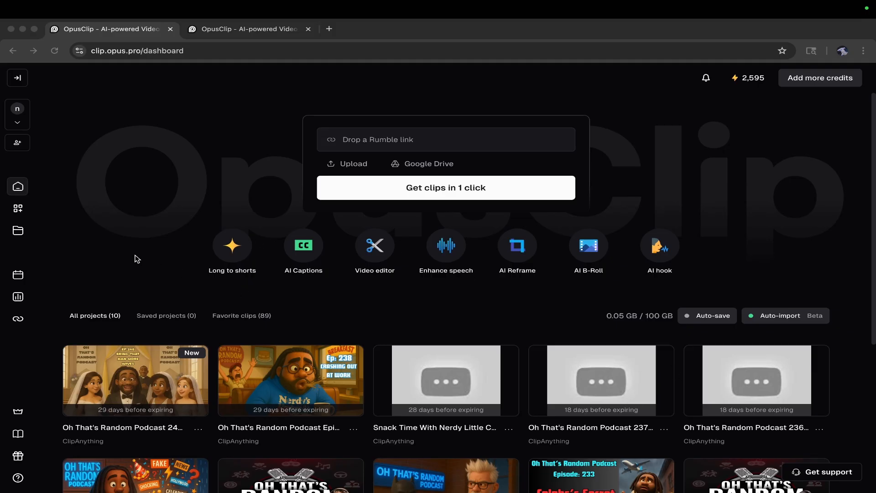
View the calendar of scheduled posts for September 2025 and return to the dashboard.
click(17, 278)
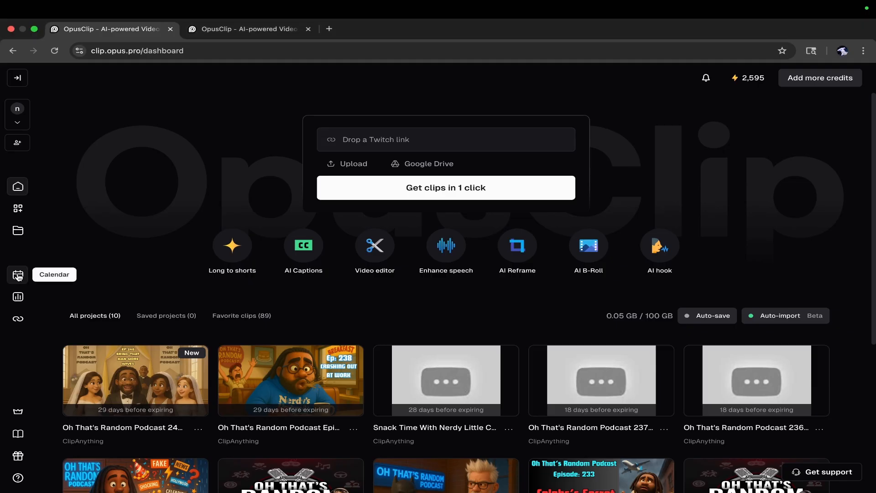
click(18, 278)
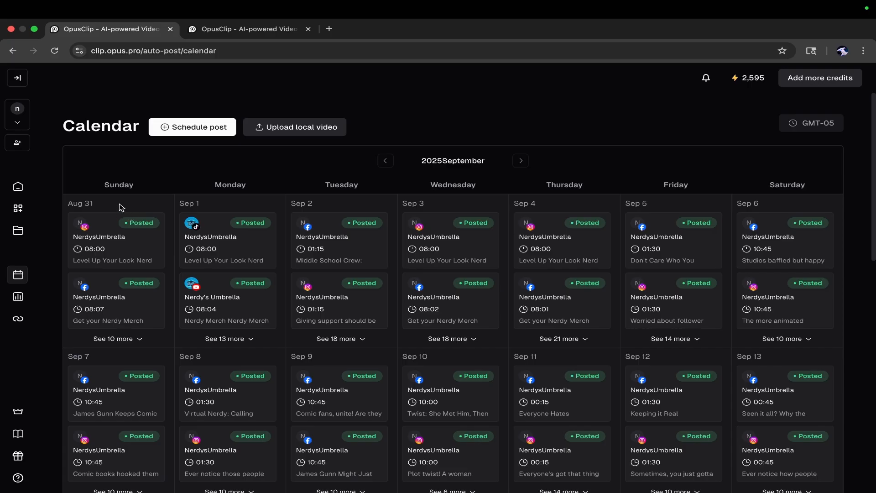
click(18, 187)
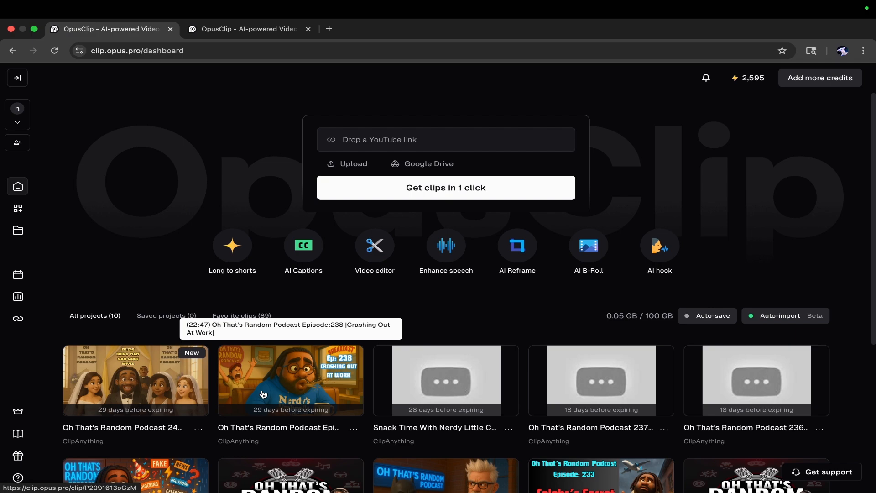
Open the Oh That's Random Podcast Episode 238 project and like the clips scored 99, 97, 94, 92 and 84 plus the 41- and 21-second clips.
click(263, 395)
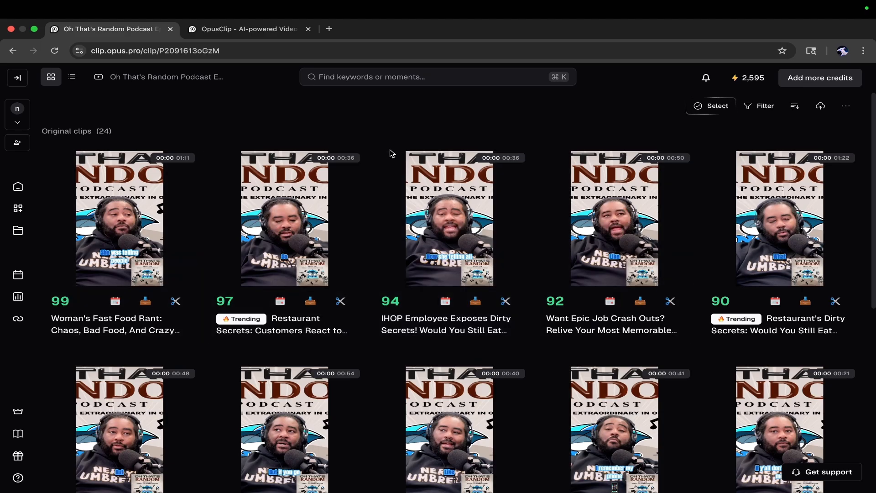
click(384, 161)
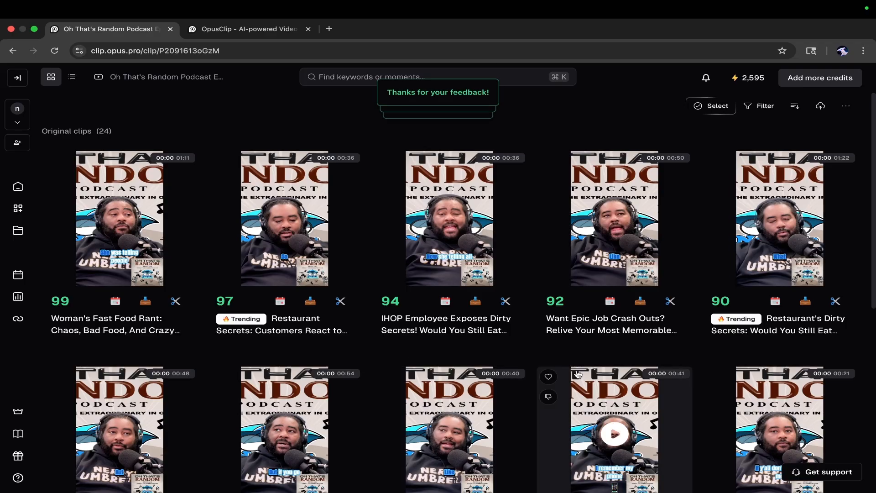
click(548, 377)
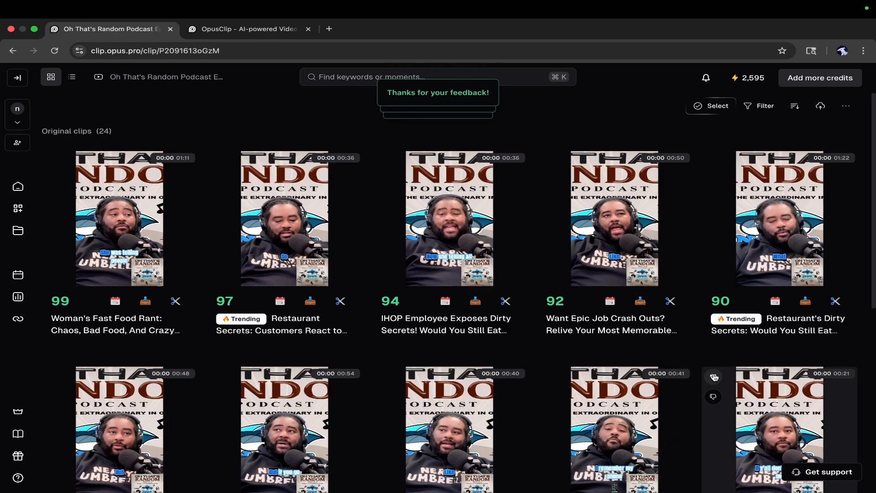
Filter the project's original clips to show only the liked ones.
click(760, 106)
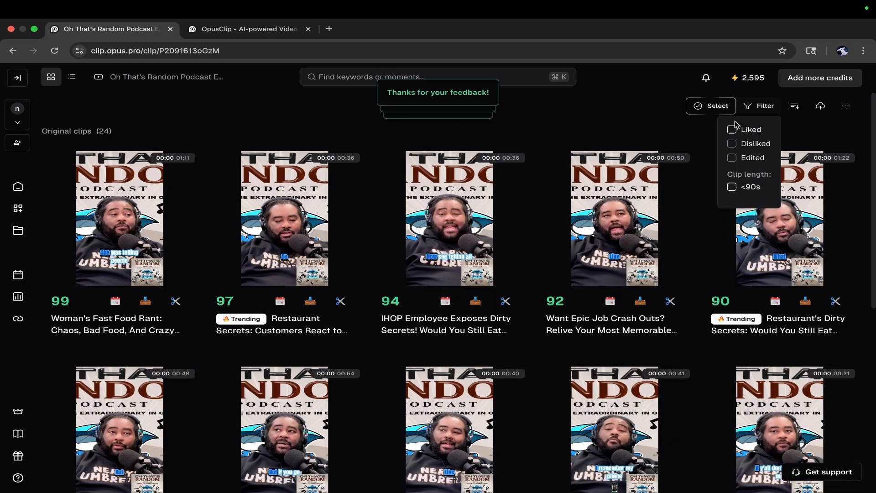
click(734, 128)
click(637, 404)
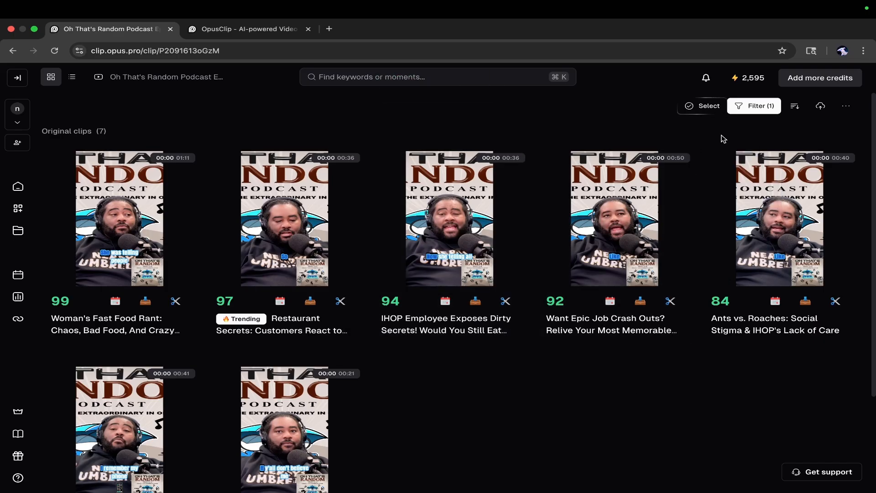
Select all the liked clips and open bulk scheduling for them.
mouse_move(723, 242)
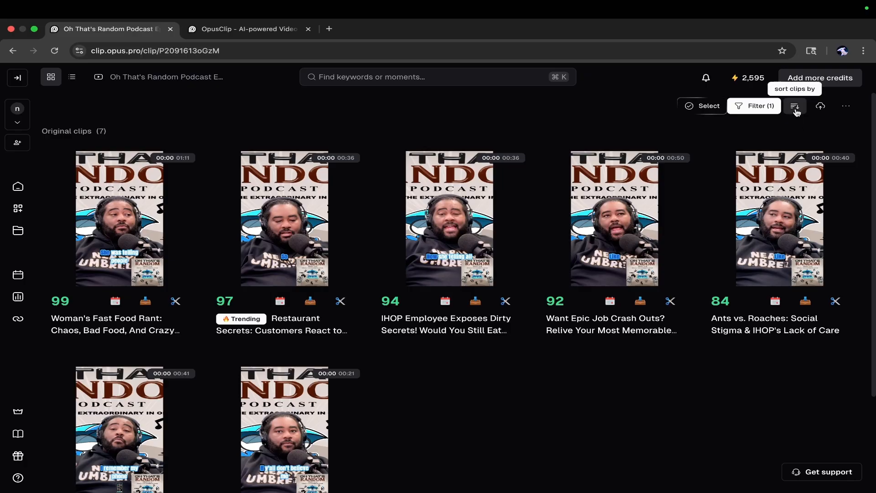
click(844, 110)
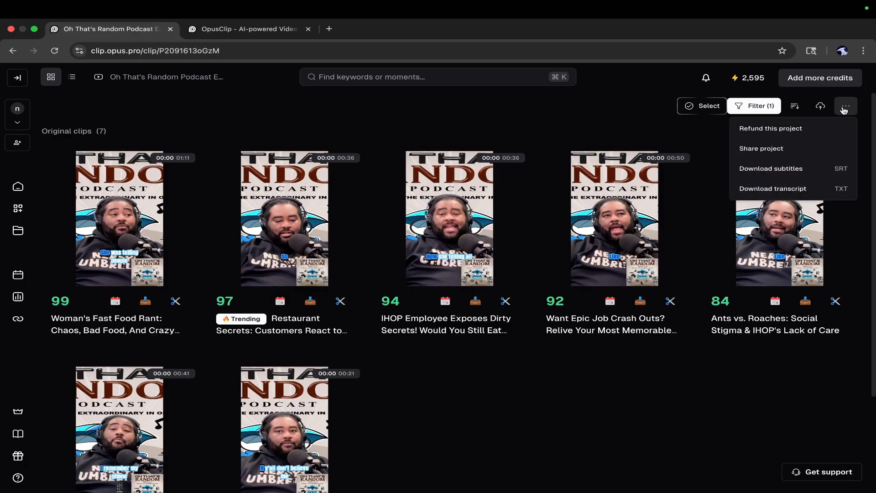
click(721, 111)
click(721, 111)
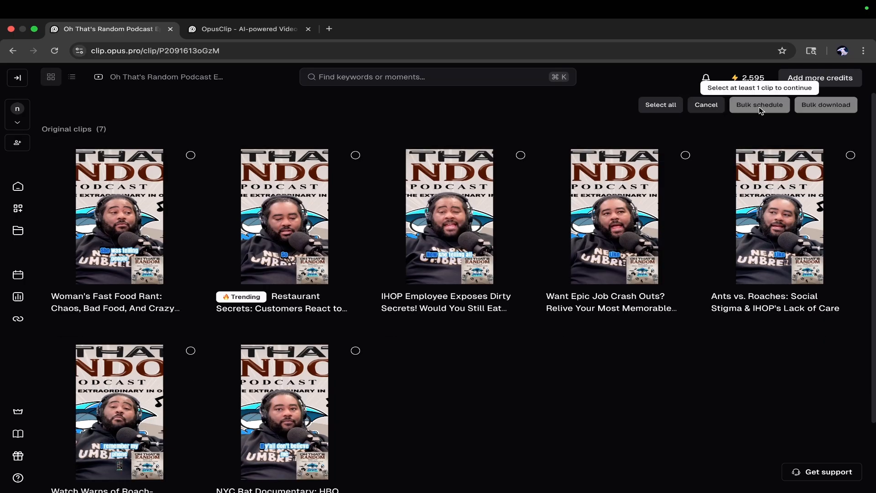
click(677, 111)
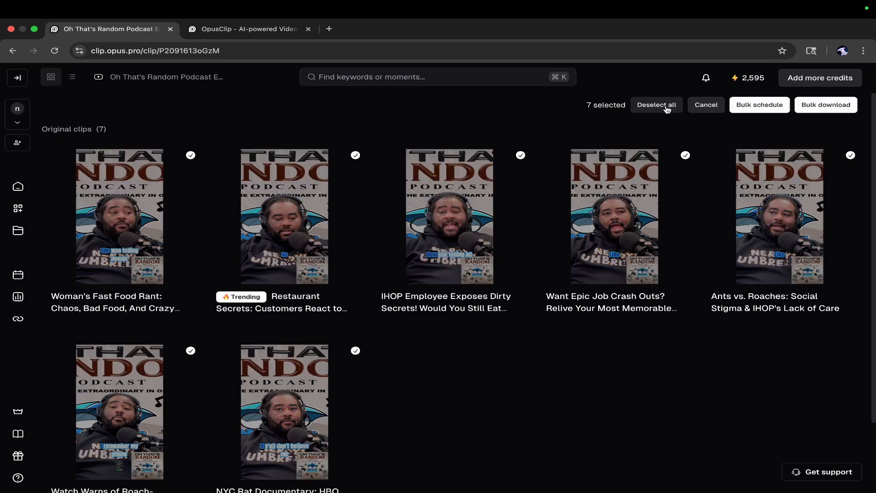
click(765, 106)
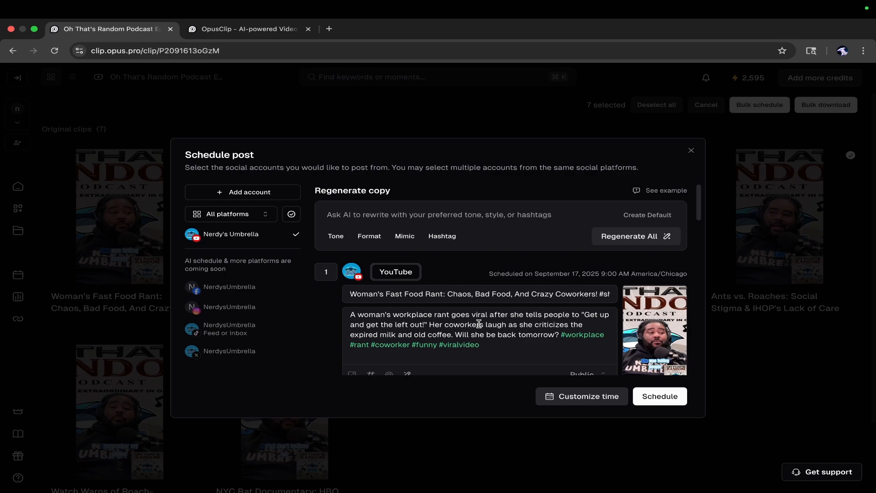
Review the titles, descriptions, hashtags and scheduled times of the YouTube posts in the bulk schedule.
scroll(479, 325, down, 4)
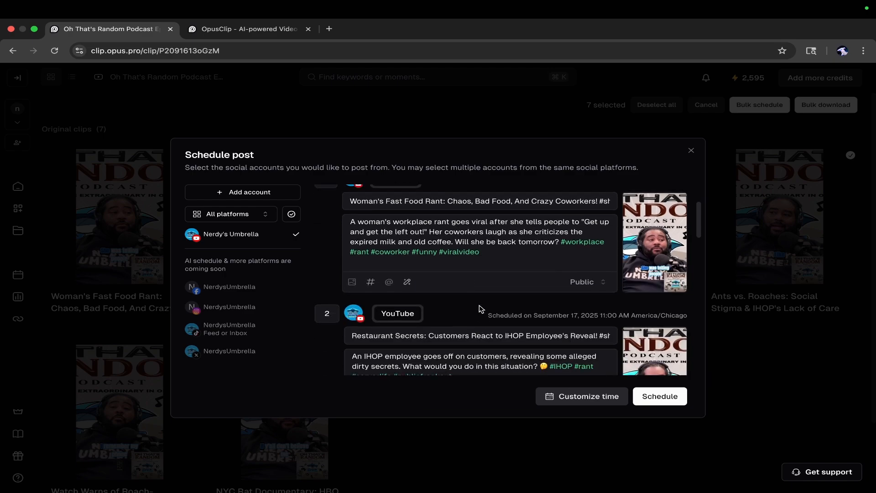
scroll(479, 323, down, 3)
scroll(478, 324, up, 7)
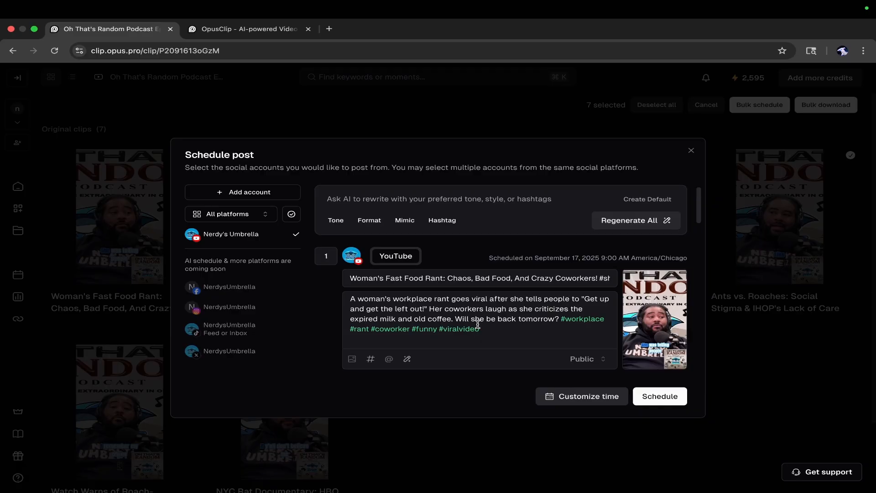
scroll(478, 324, down, 2)
scroll(478, 324, down, 8)
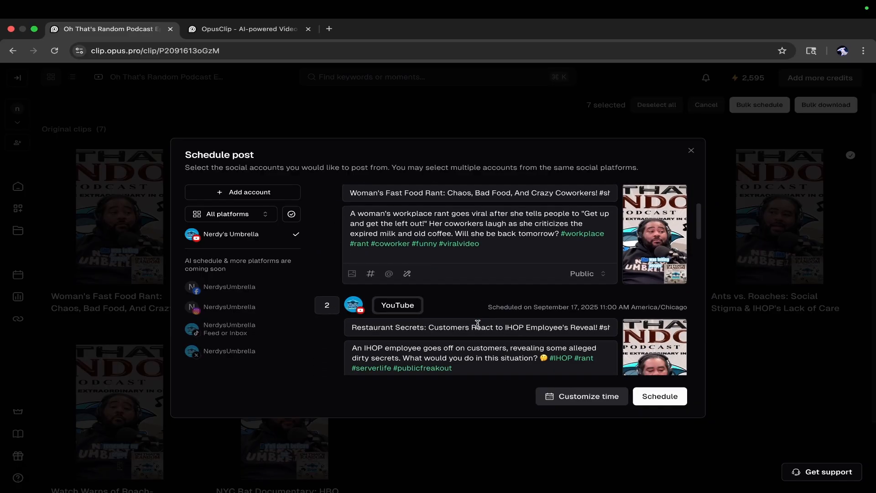
scroll(478, 324, down, 2)
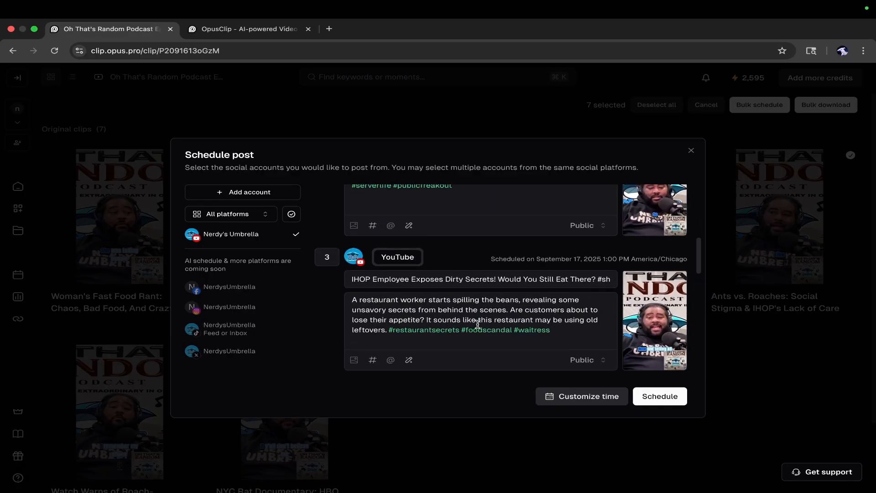
scroll(478, 324, down, 1)
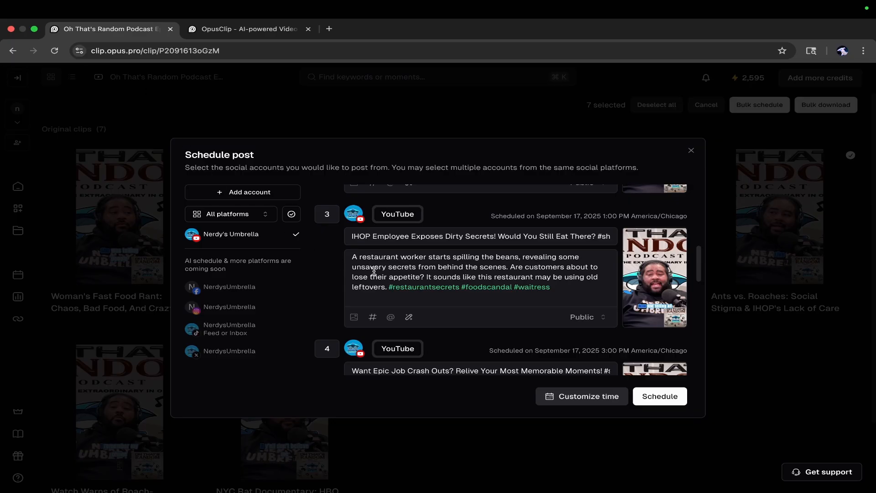
scroll(375, 271, down, 2)
scroll(436, 299, down, 5)
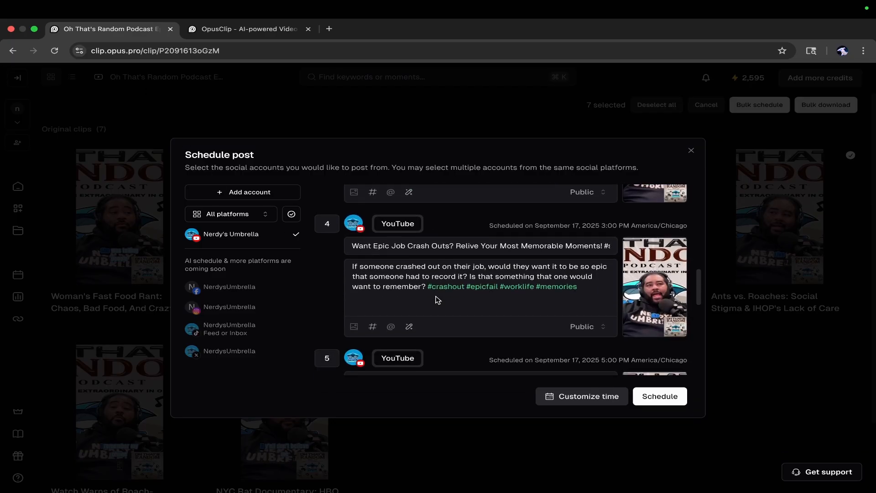
scroll(436, 296, down, 3)
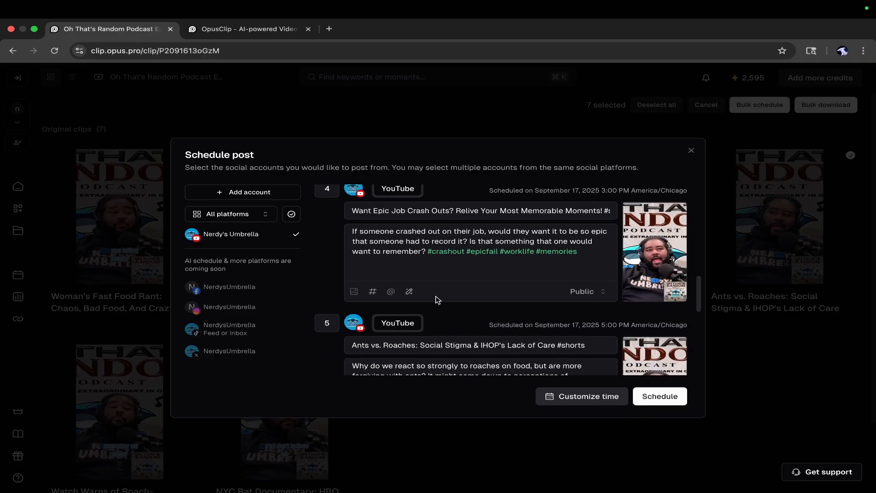
Customize the bulk schedule's start time to 10:15 AM.
click(609, 398)
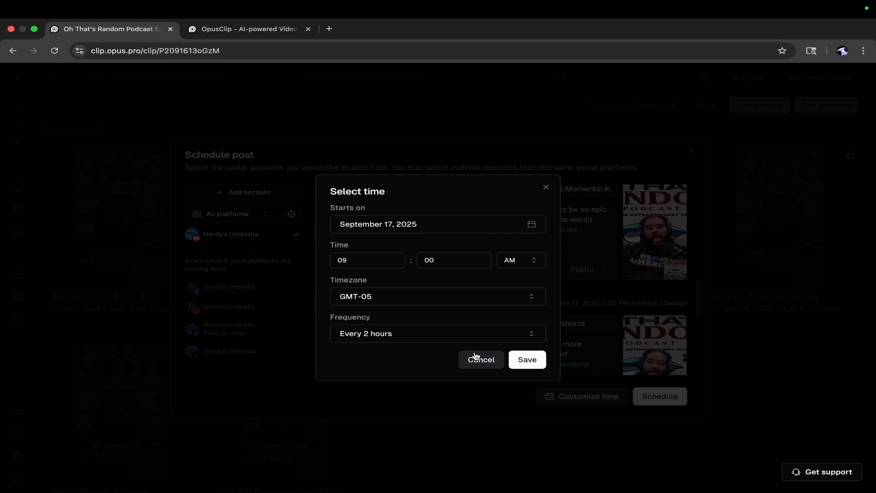
click(375, 265)
click(355, 354)
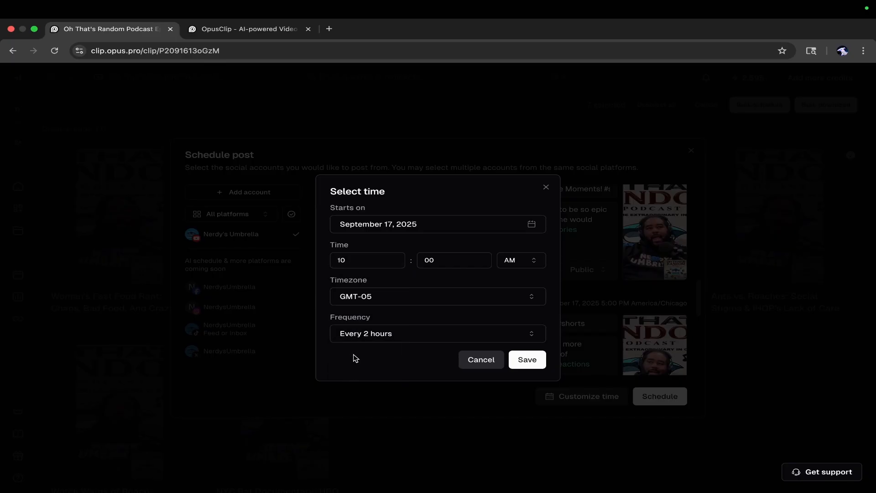
click(465, 272)
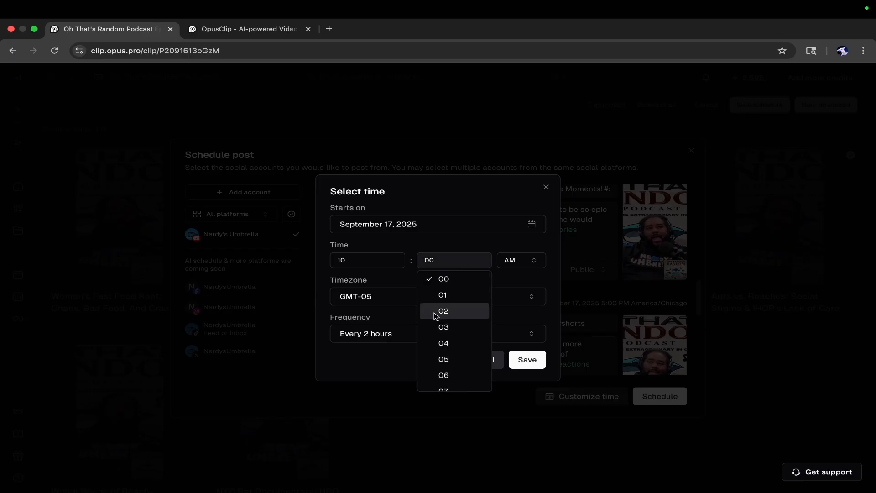
scroll(452, 369, down, 3)
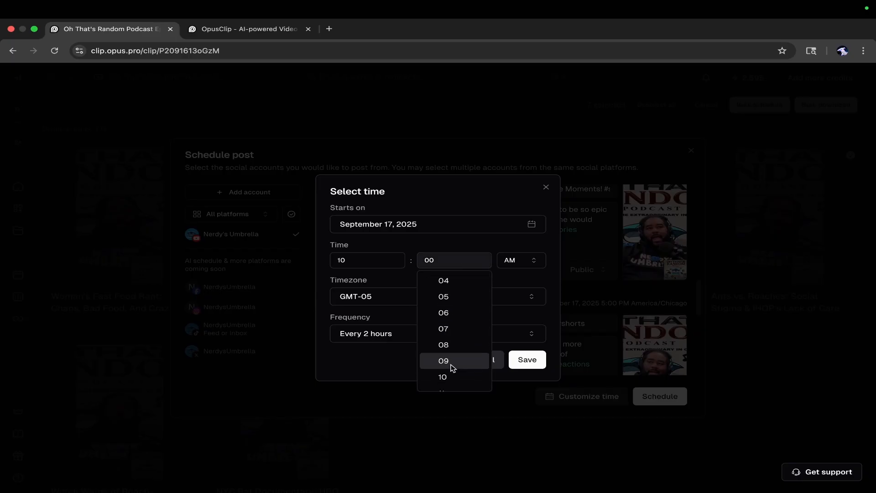
scroll(452, 369, down, 3)
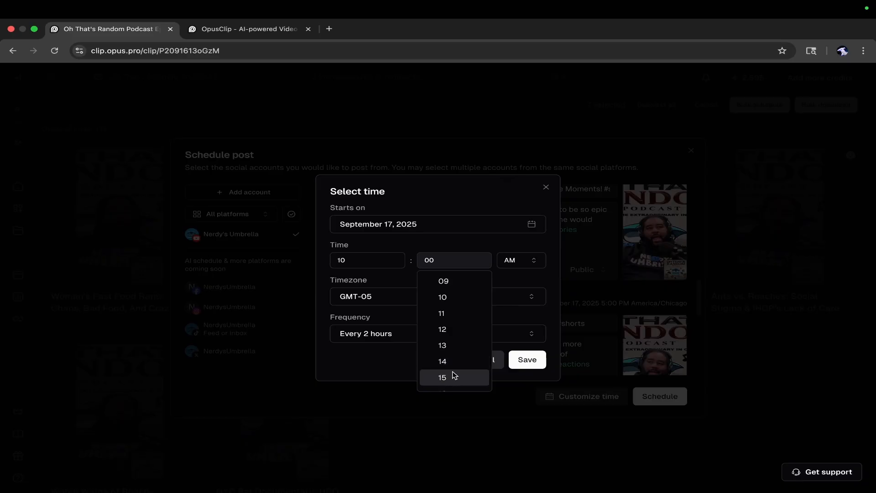
click(454, 375)
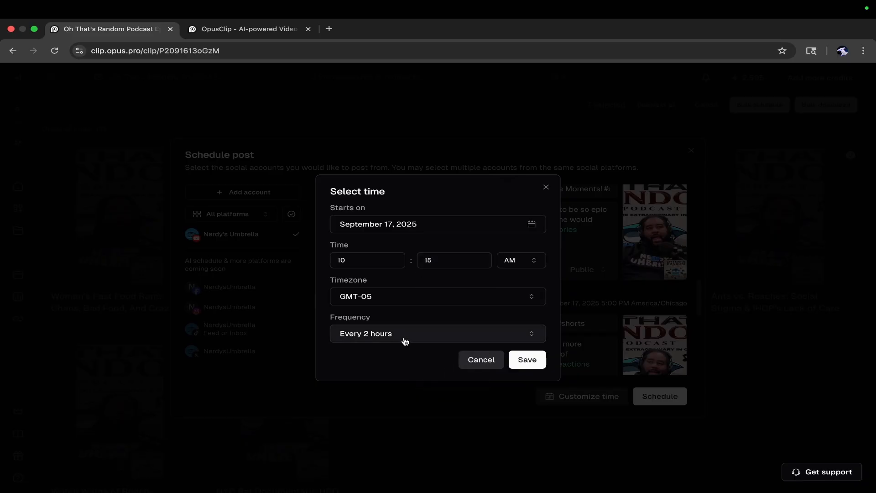
Set the posting frequency to every 1 day and choose the America/Chicago (GMT-05) timezone.
click(405, 342)
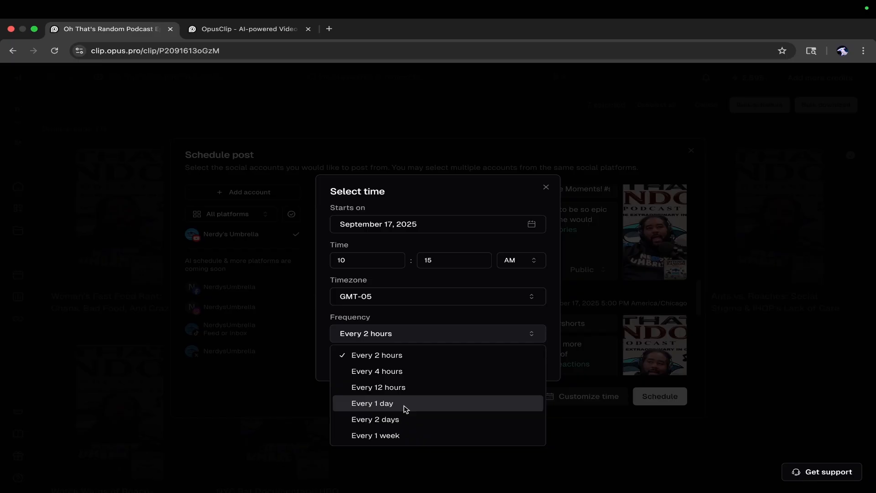
click(406, 404)
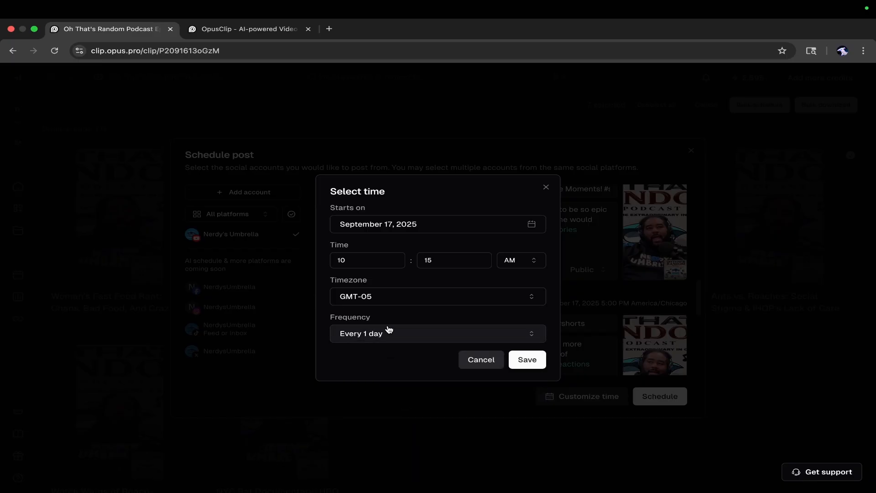
click(381, 307)
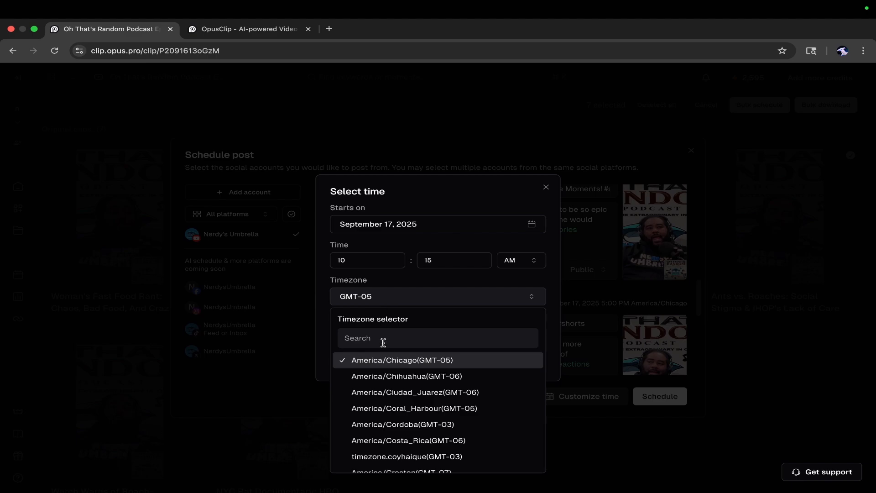
click(386, 362)
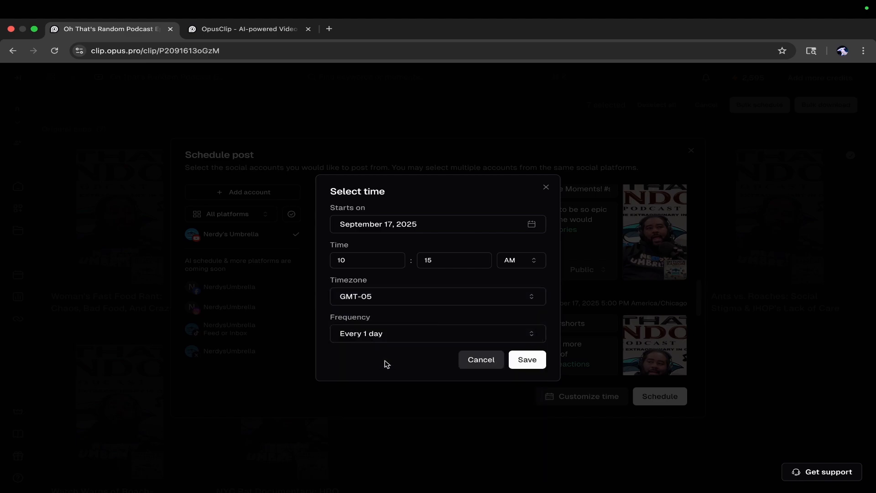
Set the schedule's start date to September 19, 2025, save it and check the posts' updated dates.
click(387, 232)
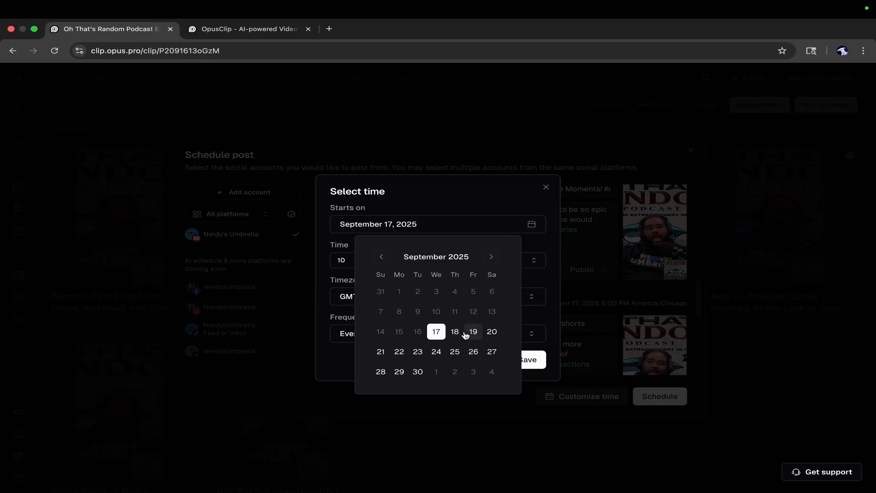
click(466, 336)
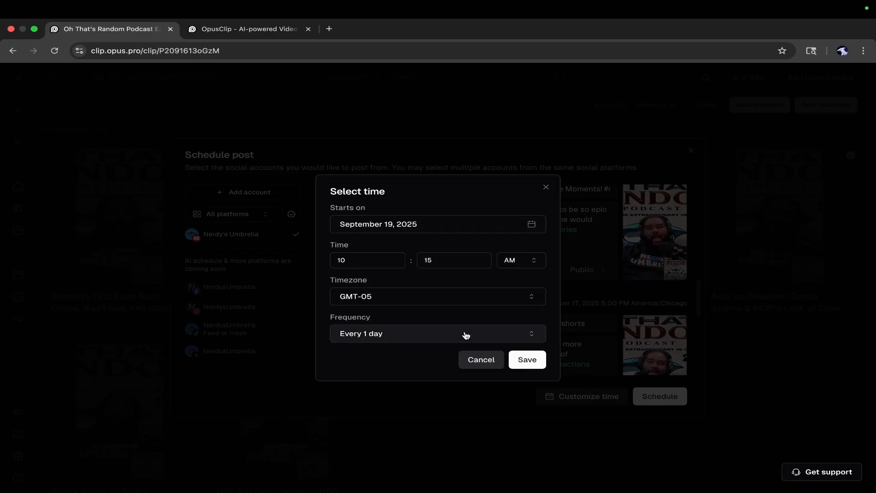
click(526, 361)
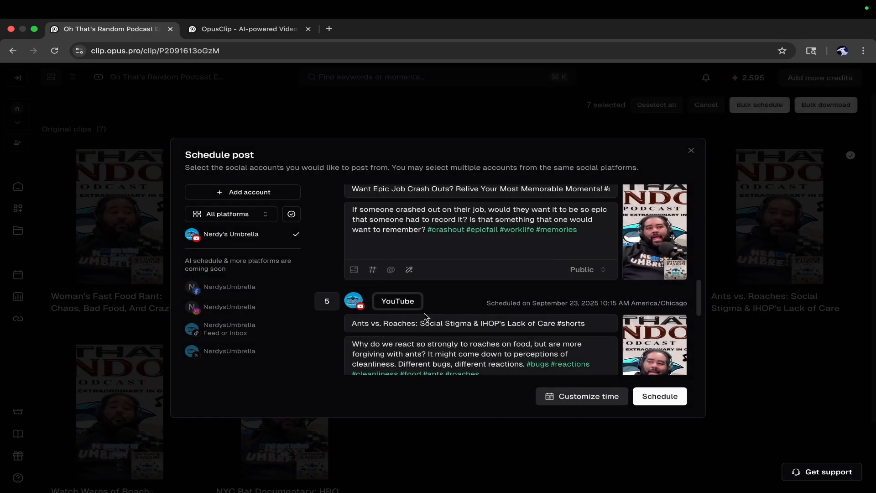
scroll(425, 316, up, 15)
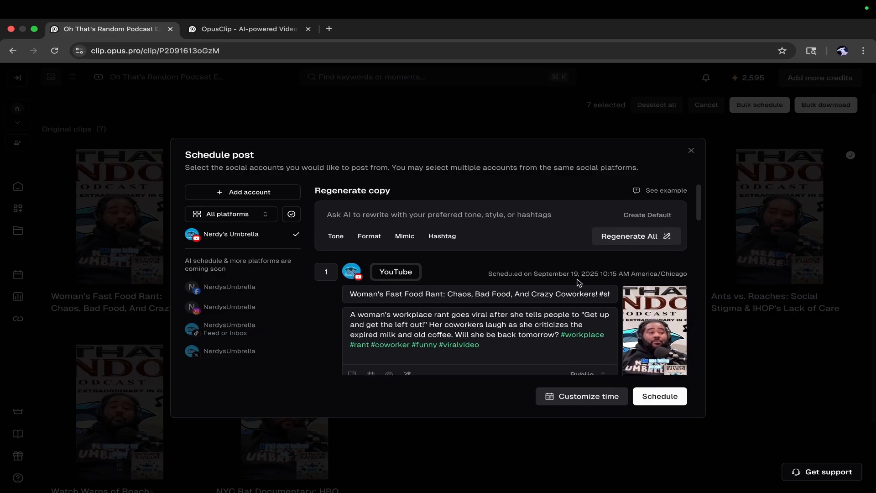
scroll(578, 281, down, 3)
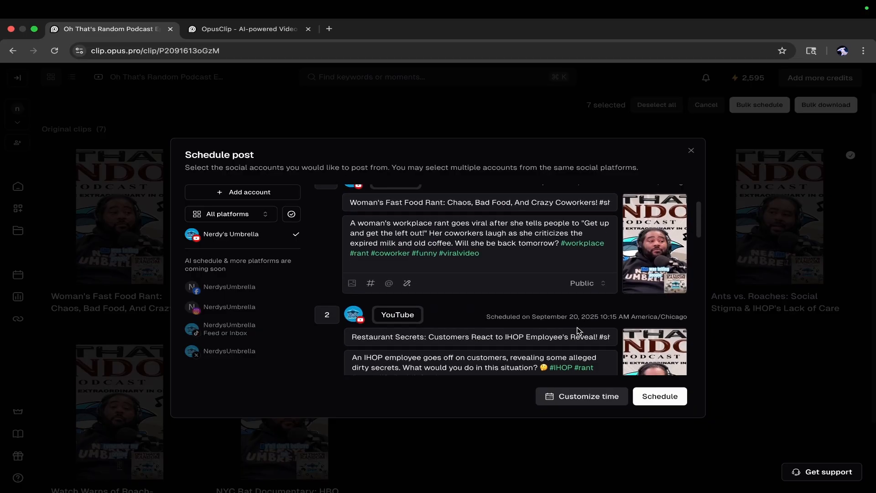
Check the scheduled dates, times, titles and descriptions of the remaining YouTube posts through the seventh post.
scroll(578, 330, down, 6)
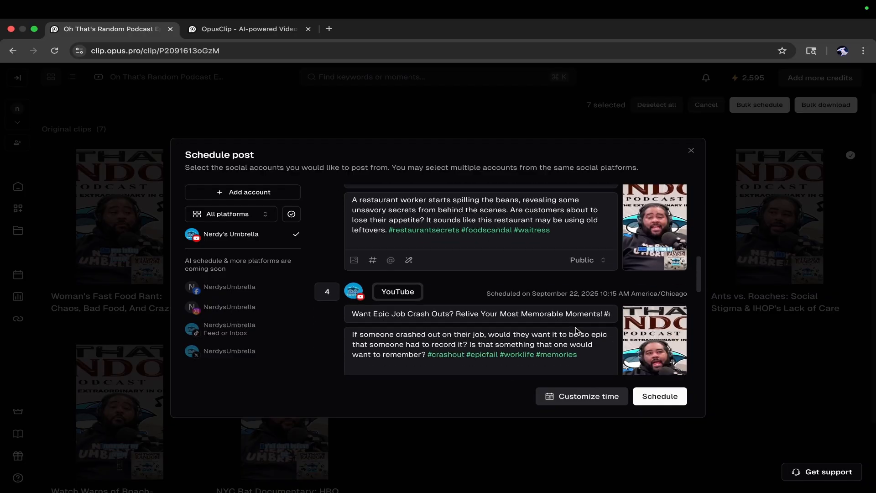
scroll(577, 308, down, 6)
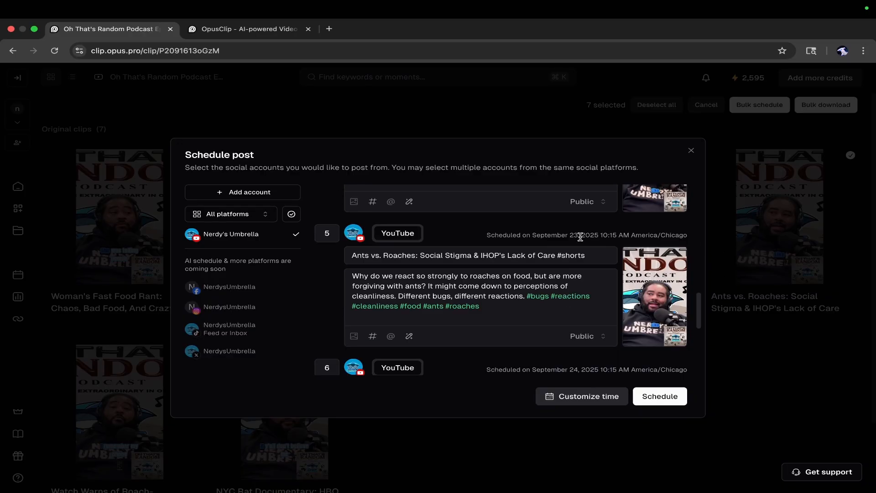
scroll(558, 324, down, 4)
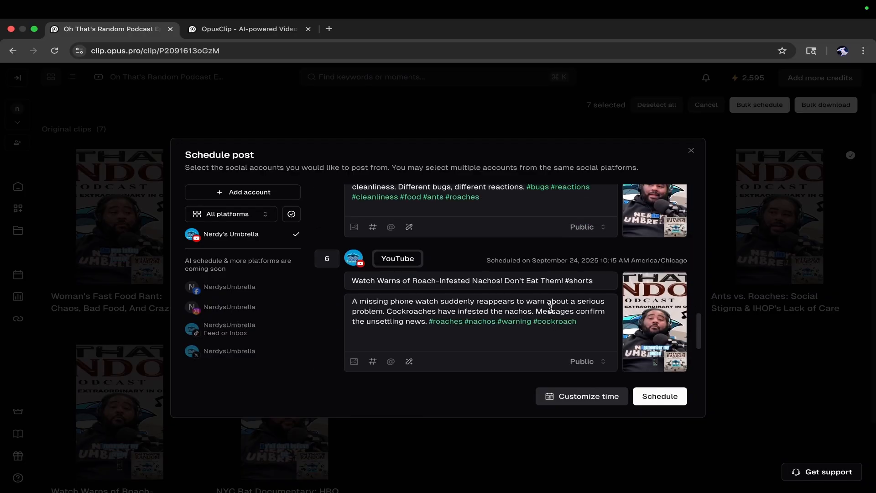
scroll(558, 324, down, 5)
scroll(551, 309, down, 1)
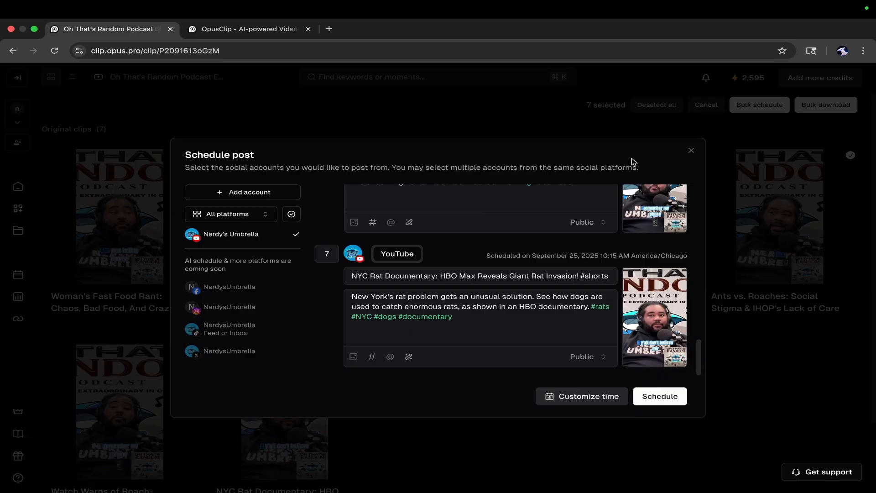
Exit the bulk scheduler without scheduling the posts and cancel the clip selection.
click(690, 152)
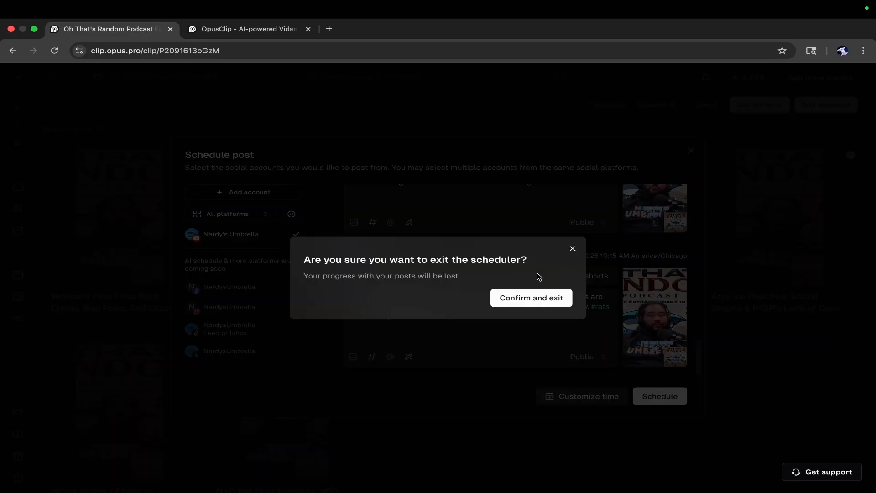
click(543, 305)
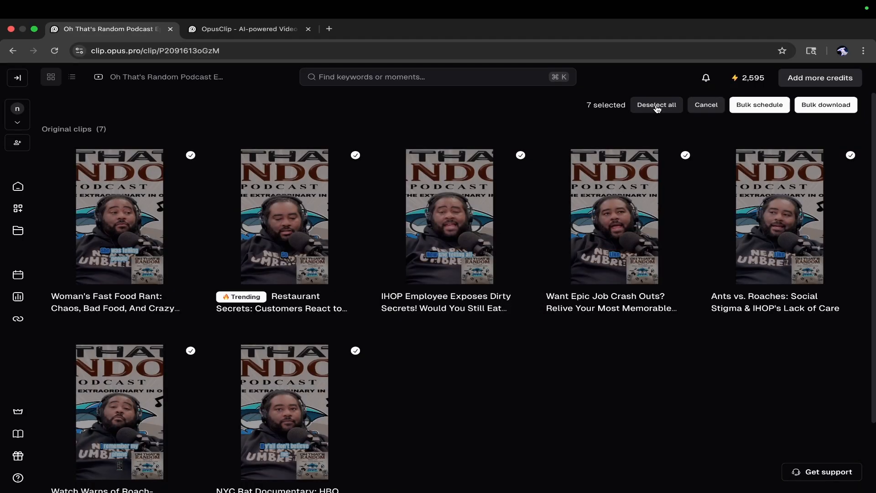
click(697, 105)
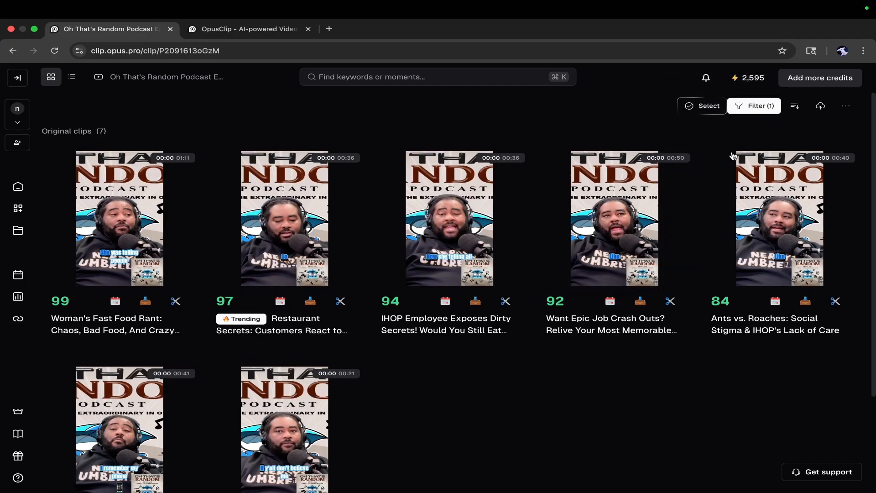
Unlike the Ants vs. Roaches, Epic Job Crash Outs, IHOP Employee, Roach-Infested Nachos and NYC Rat Documentary clips.
click(720, 161)
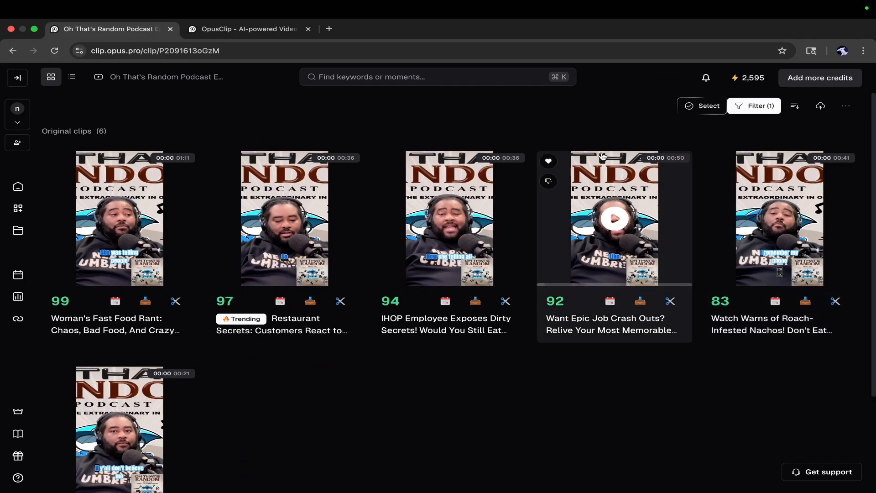
click(549, 162)
click(386, 162)
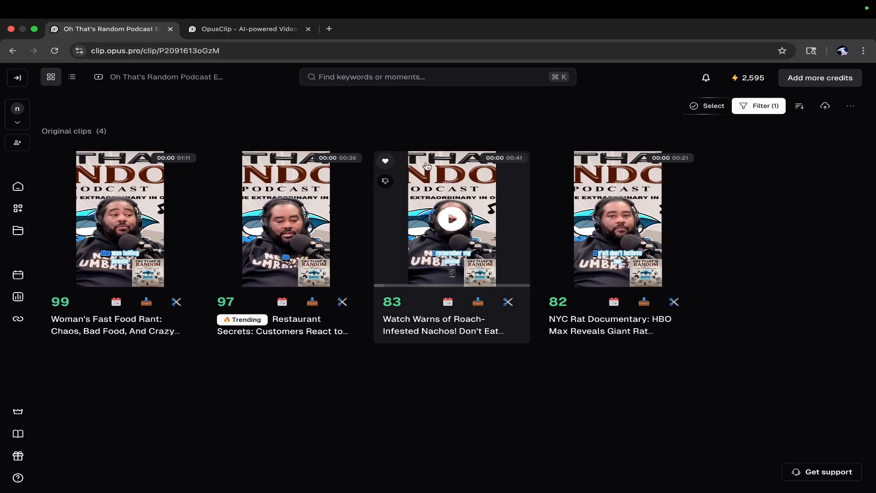
click(386, 162)
click(385, 161)
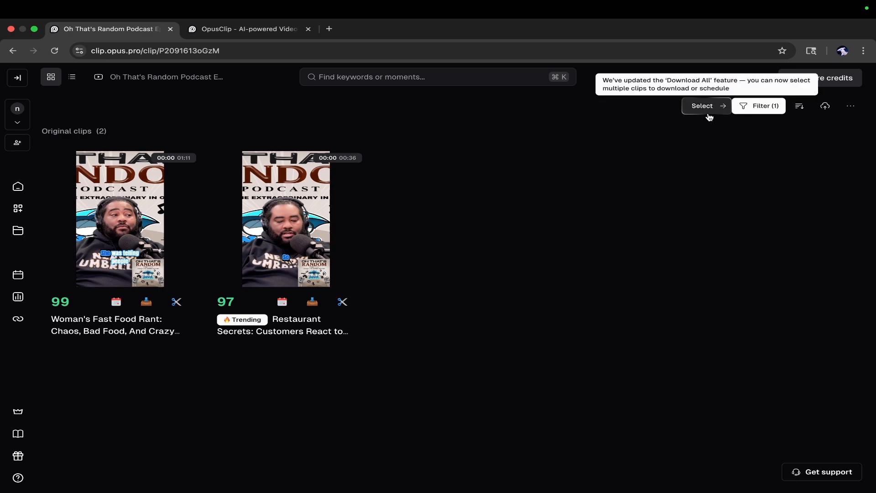
Open the posting calendar and look over the September 2025 posts up to the current week.
click(18, 274)
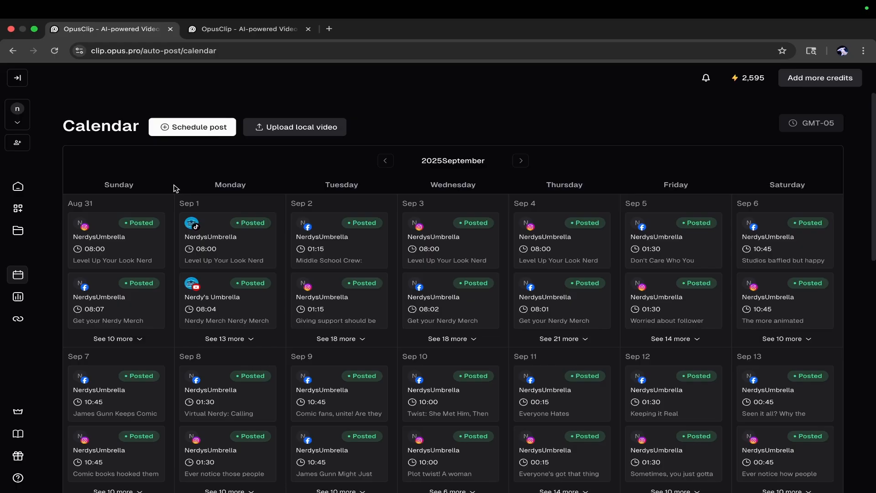
scroll(368, 315, down, 2)
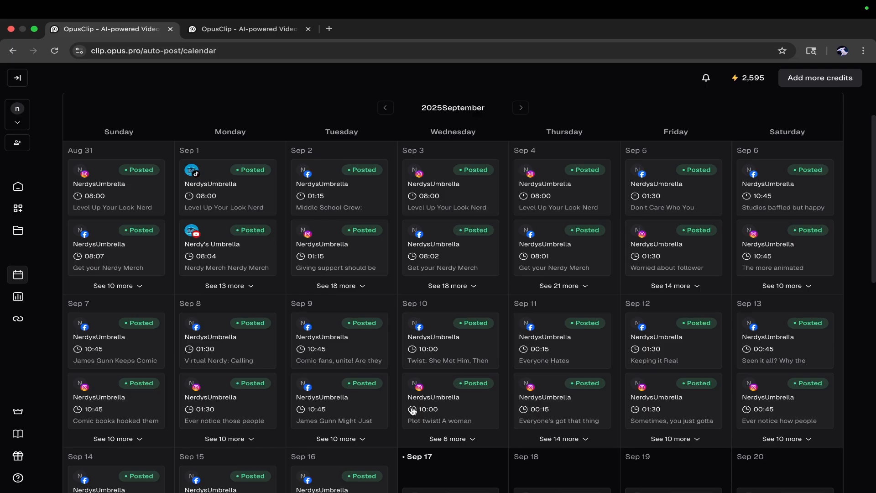
scroll(410, 399, down, 3)
scroll(410, 398, down, 3)
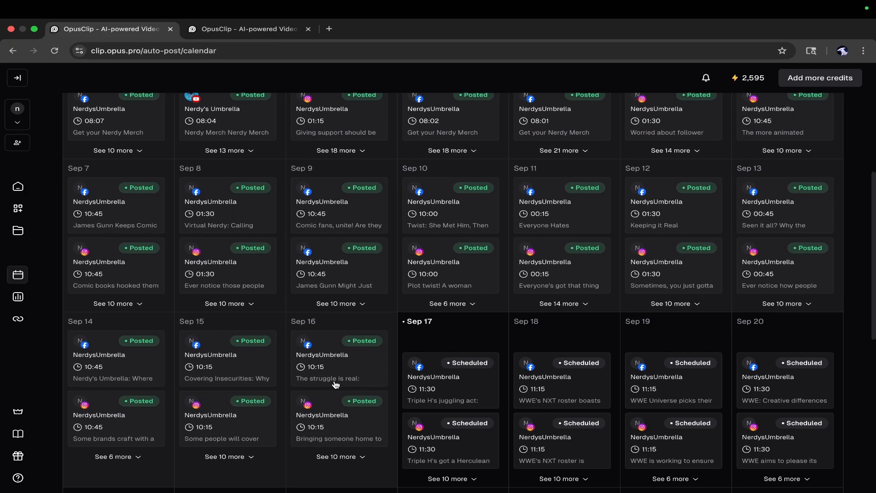
Expand the September 16 posts and view the 14:00 Instagram post about the Bat Nerd, closing its details when done.
click(358, 457)
scroll(352, 401, down, 4)
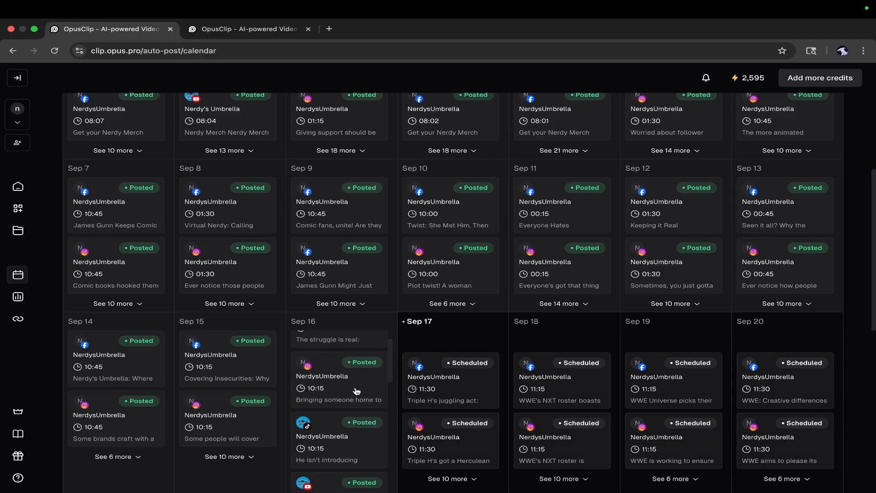
scroll(350, 401, down, 1)
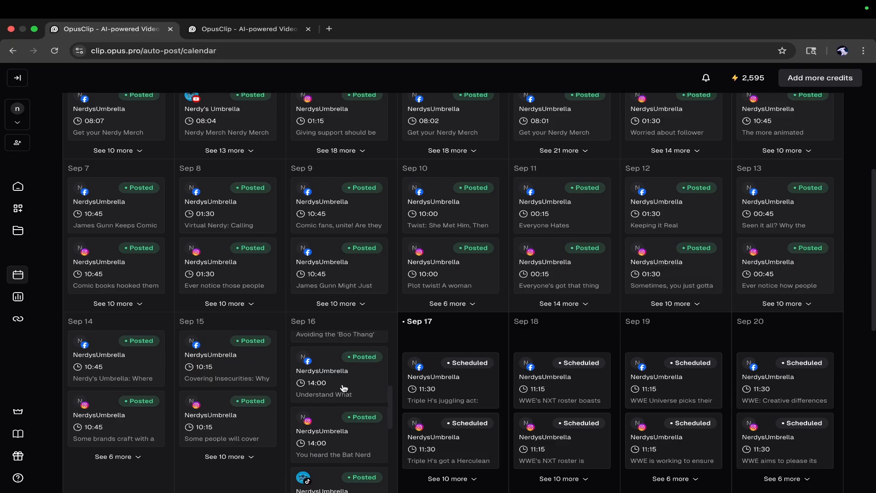
click(331, 442)
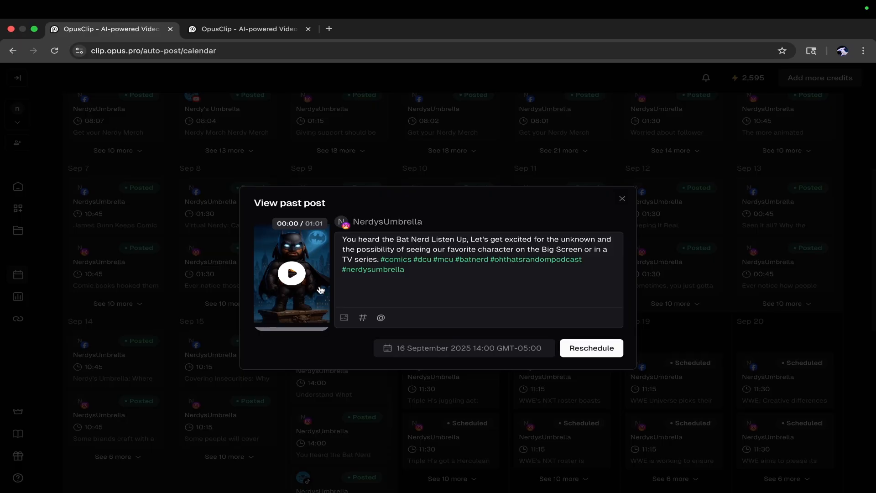
click(627, 201)
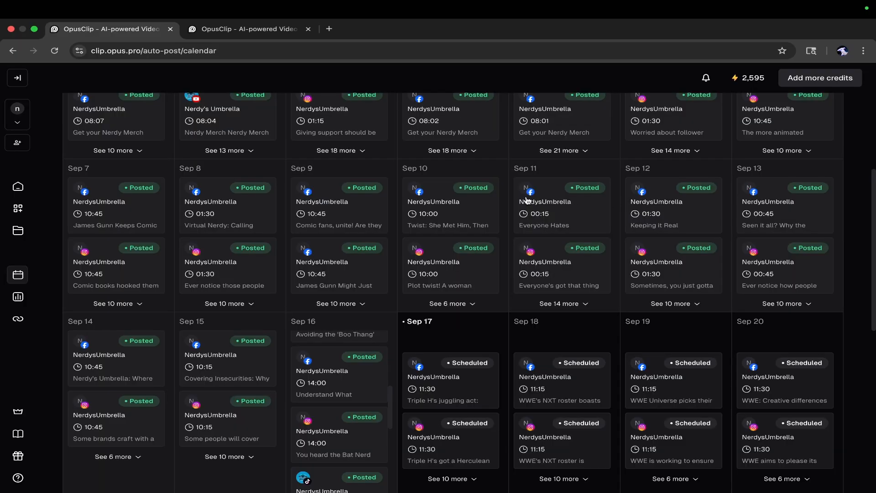
Examine the upcoming scheduled posts from September 17 through early October in the calendar.
scroll(550, 348, down, 4)
scroll(550, 349, down, 5)
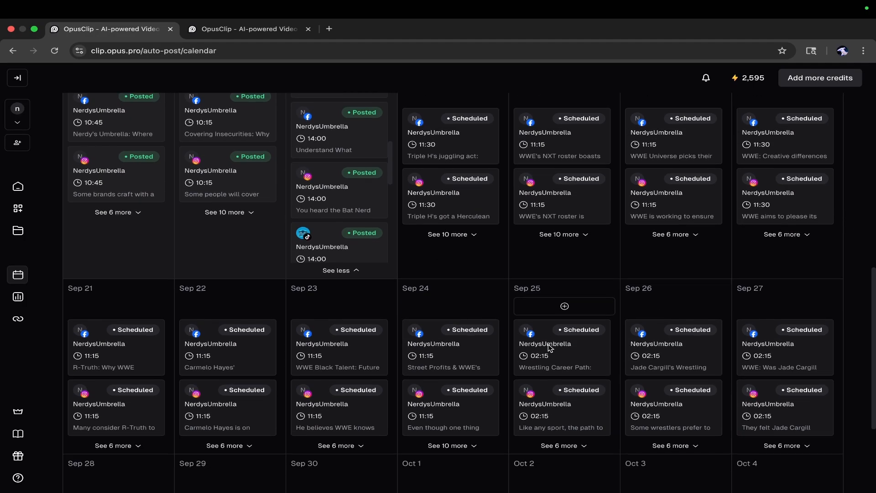
scroll(544, 352, up, 2)
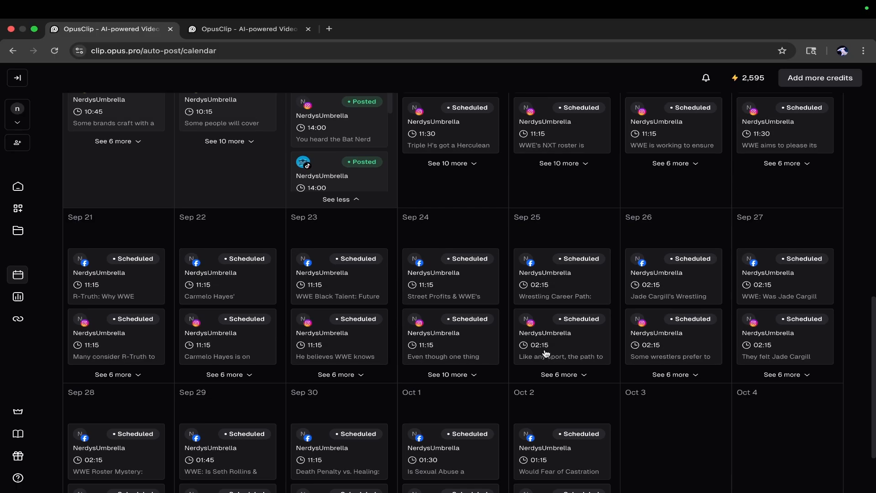
scroll(546, 384, down, 1)
scroll(547, 385, up, 4)
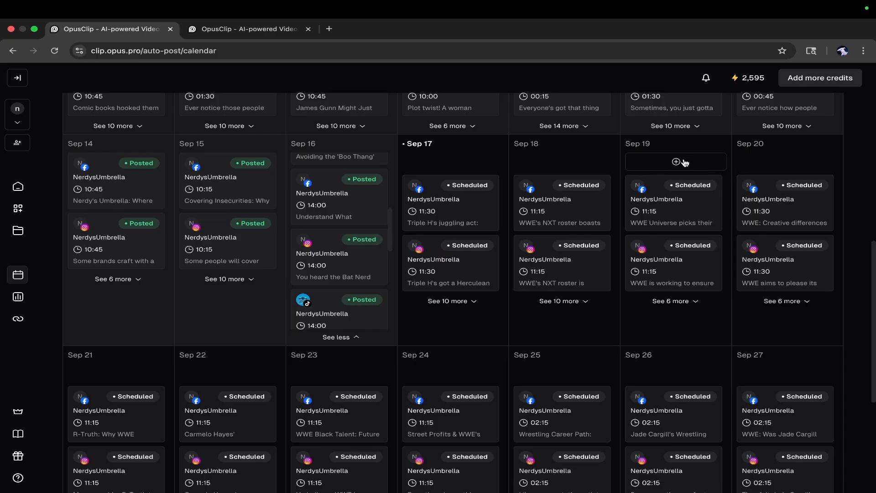
Add a post on September 19 and upload the local video 1longgame.mp4 from the BATMAN folder for it.
click(677, 162)
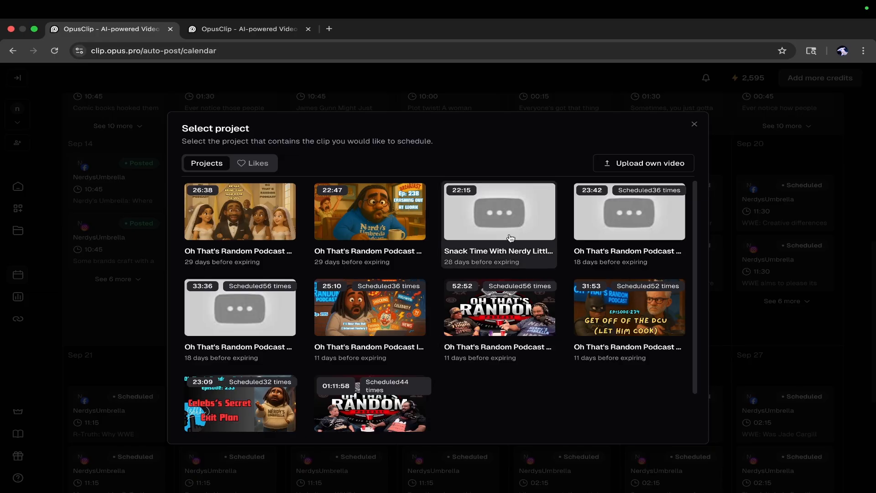
click(683, 166)
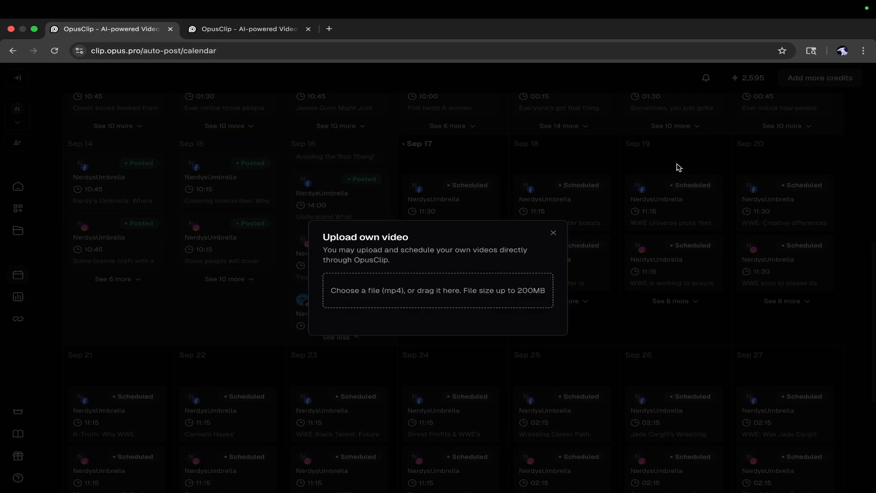
click(464, 298)
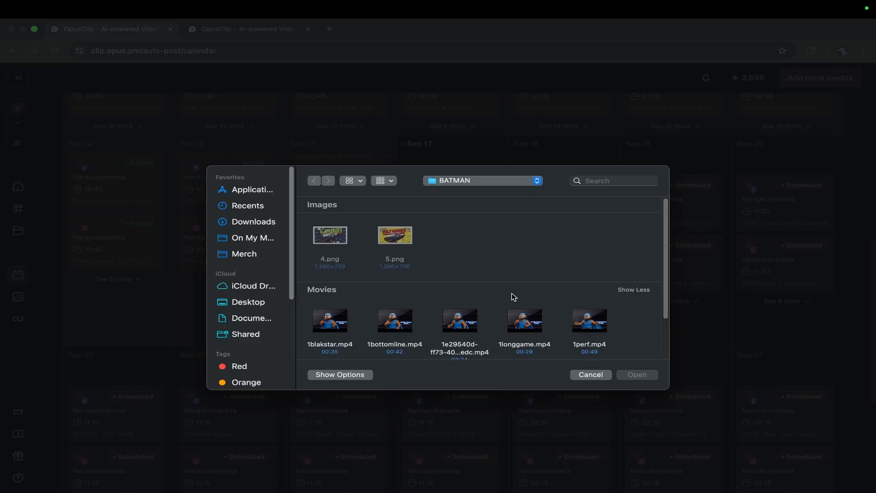
scroll(477, 300, down, 1)
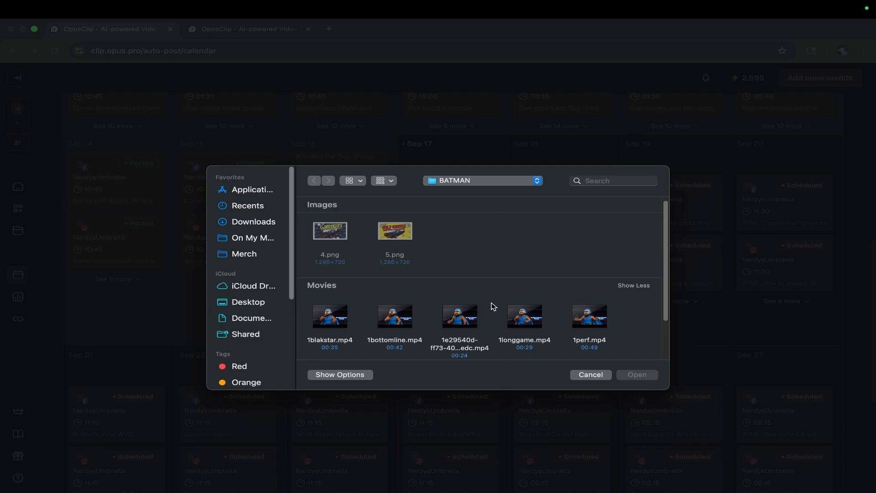
click(543, 329)
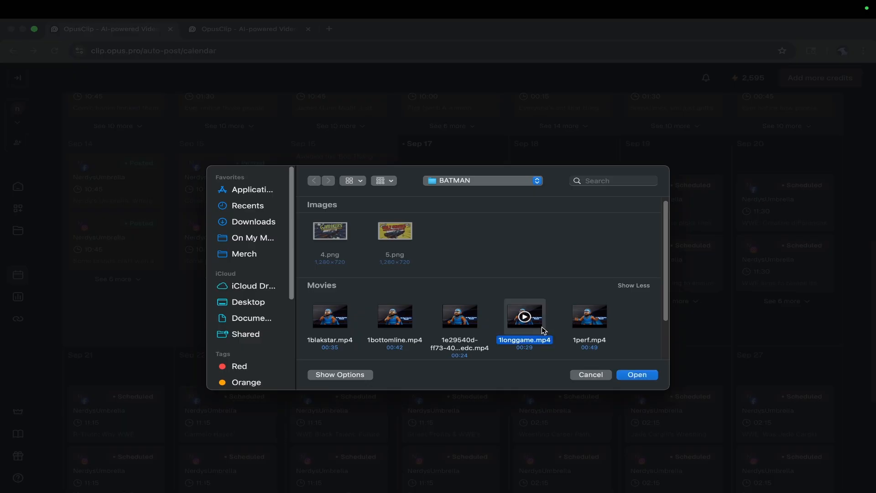
click(638, 377)
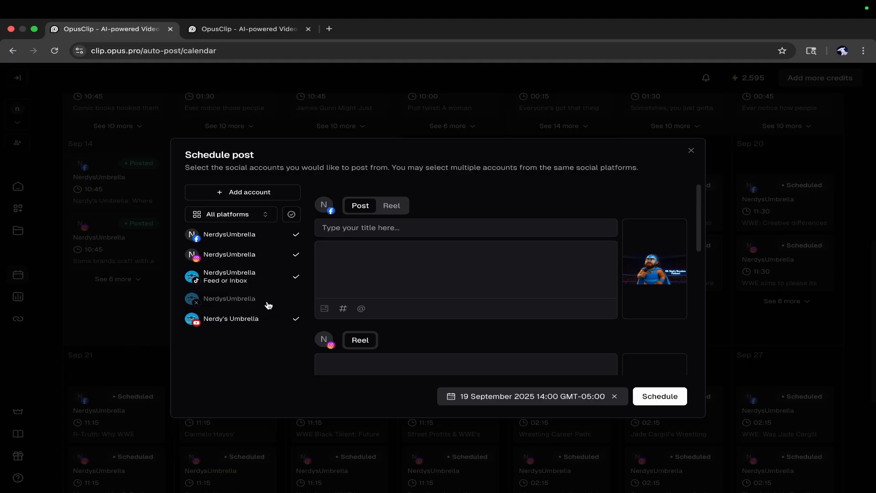
Look over the available platforms and the title and description fields for each connected account in the new post.
click(272, 218)
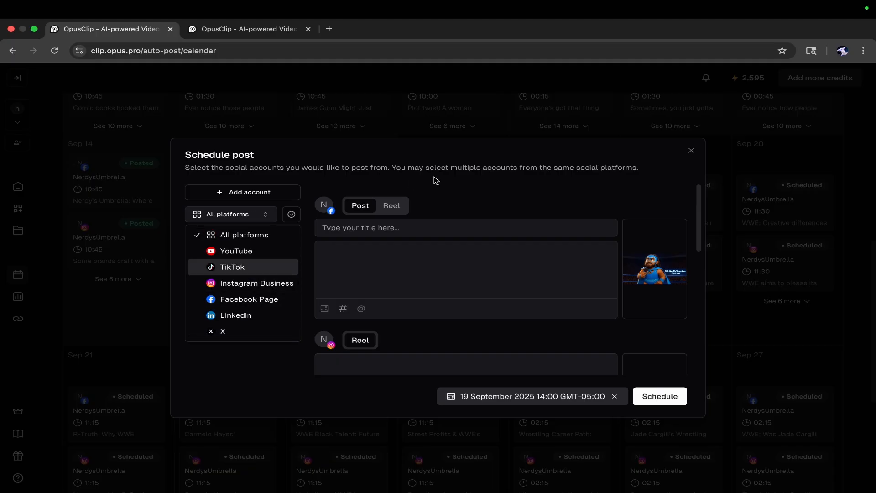
click(439, 201)
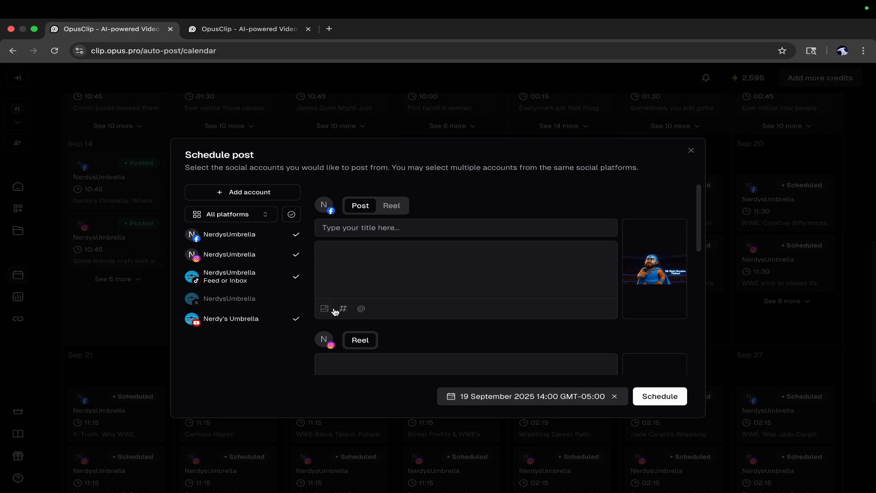
scroll(550, 276, down, 10)
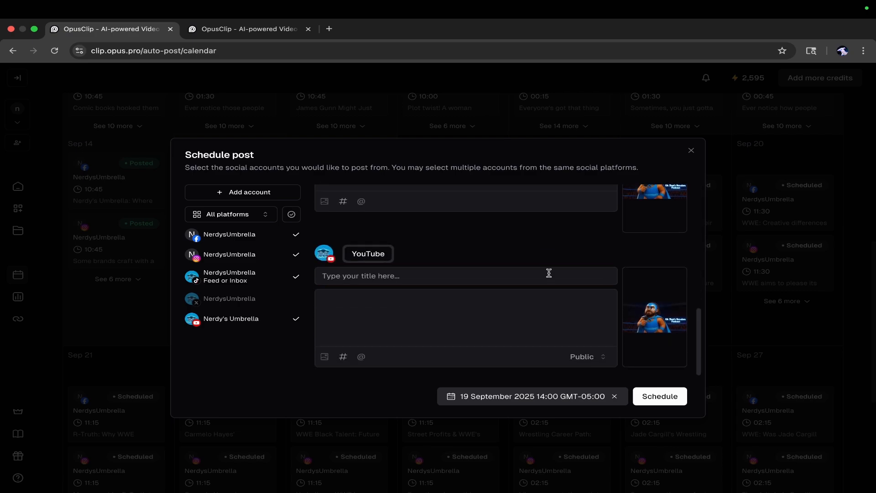
scroll(549, 273, up, 1)
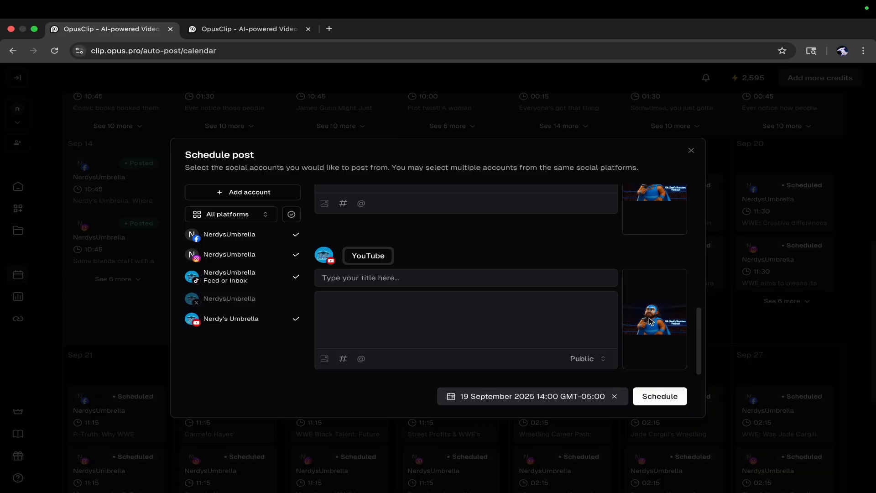
scroll(455, 276, up, 5)
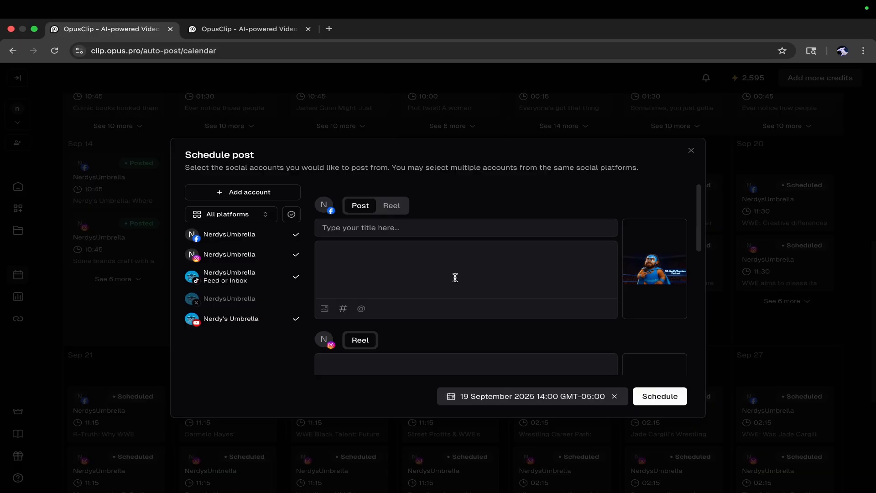
View the post's date, time and timezone options, and exit the scheduler without scheduling the uploaded video.
click(513, 397)
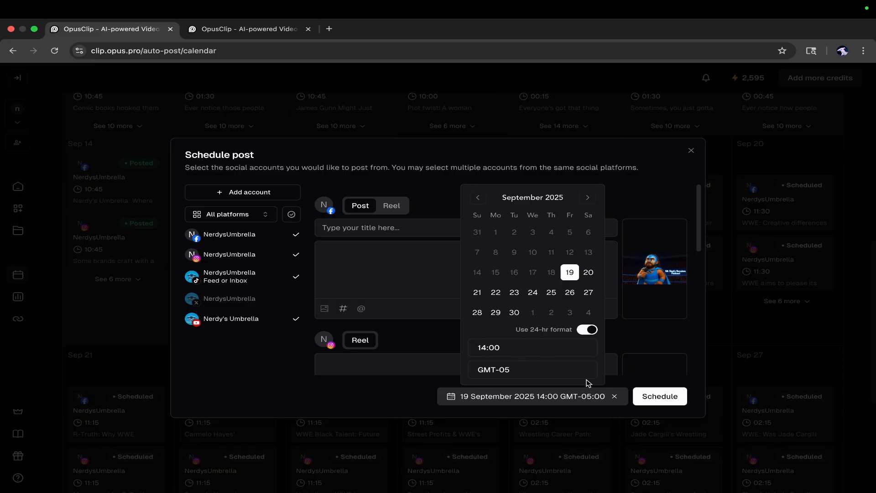
click(691, 151)
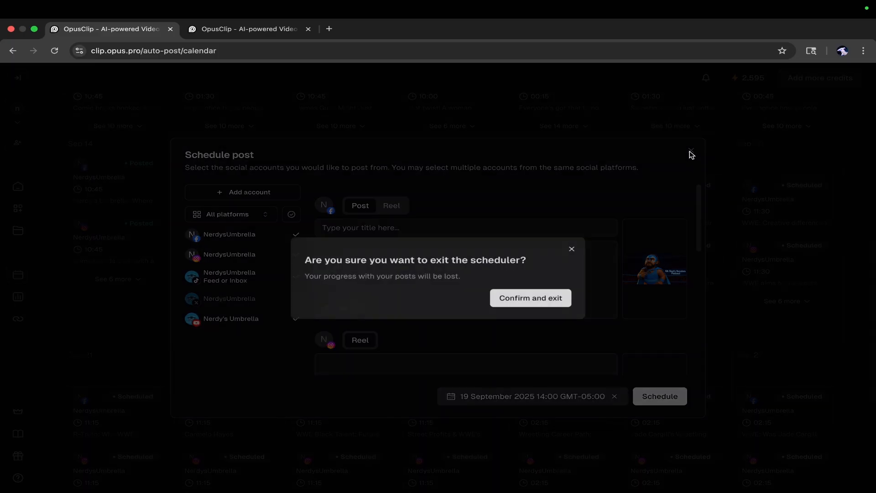
click(553, 304)
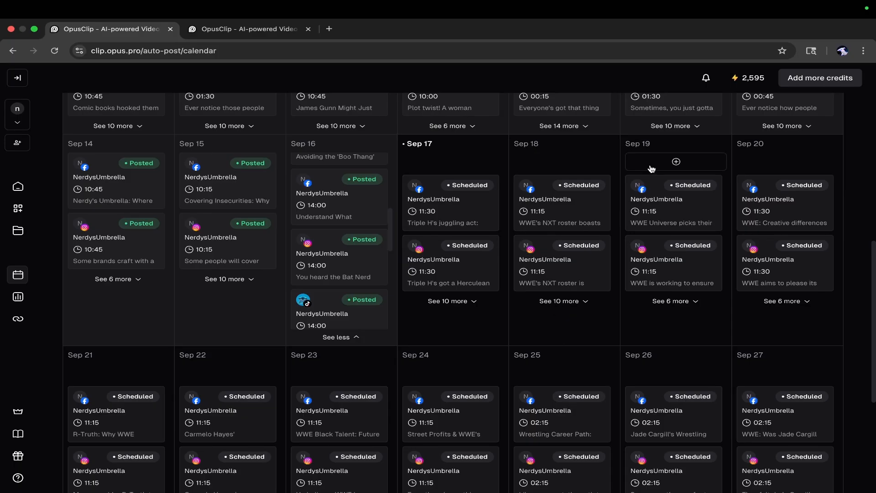
Add a post on September 20 with the local video 1bottomline.mp4 from the BATMAN folder, and exit the scheduler without scheduling it.
click(787, 163)
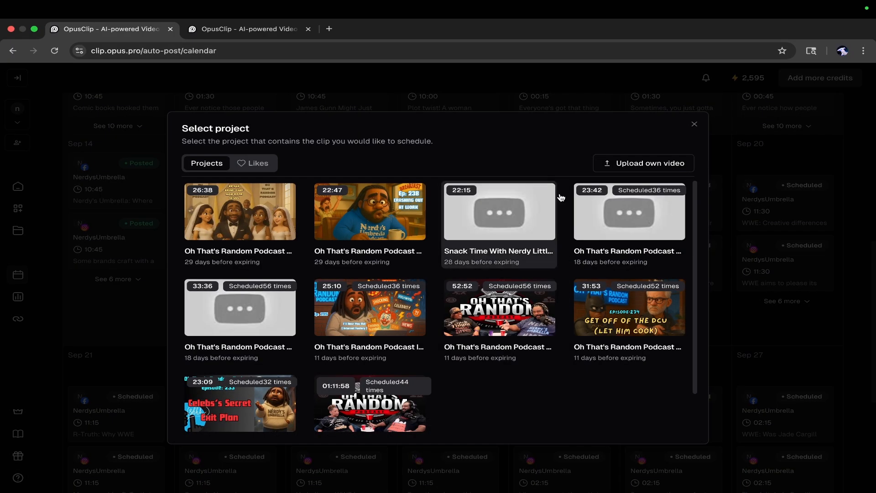
click(632, 166)
click(494, 301)
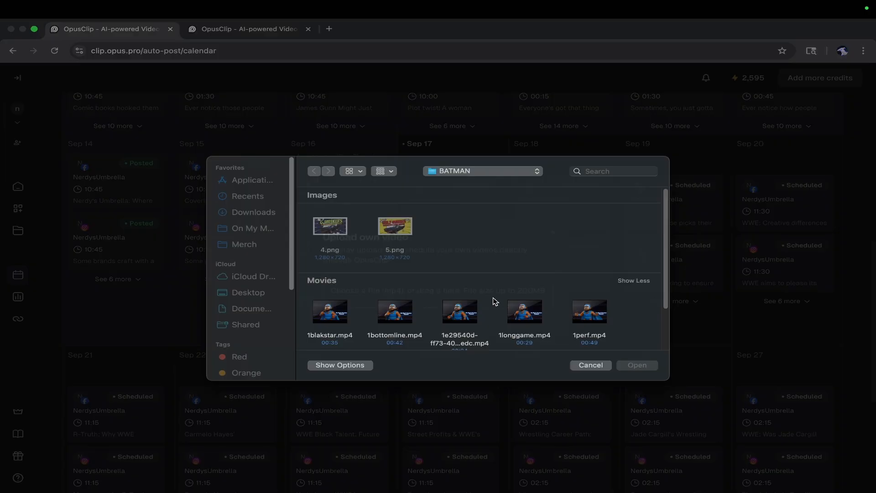
click(408, 332)
click(650, 377)
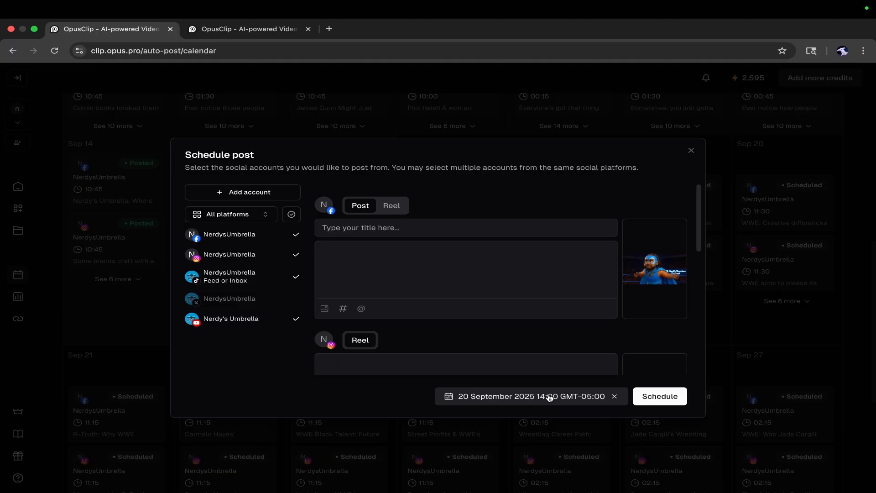
click(690, 153)
click(549, 297)
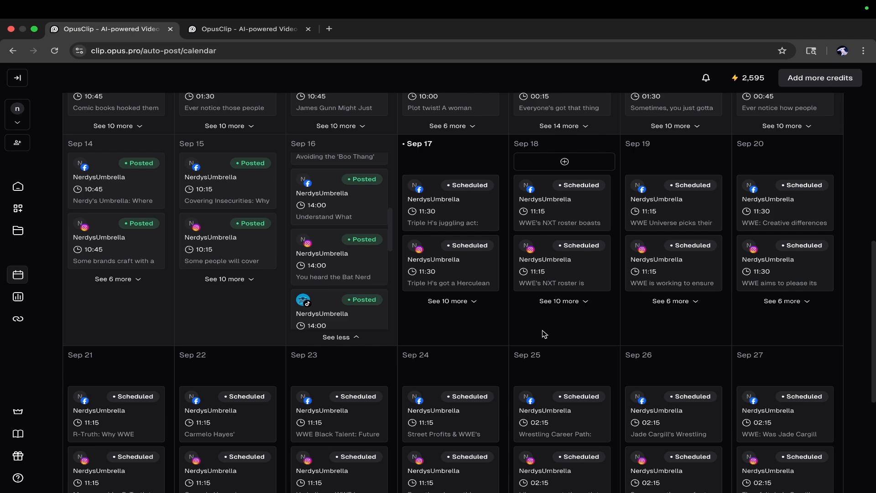
Look over the September 16 posts and the surrounding September and early October posts in the calendar.
scroll(315, 329, down, 2)
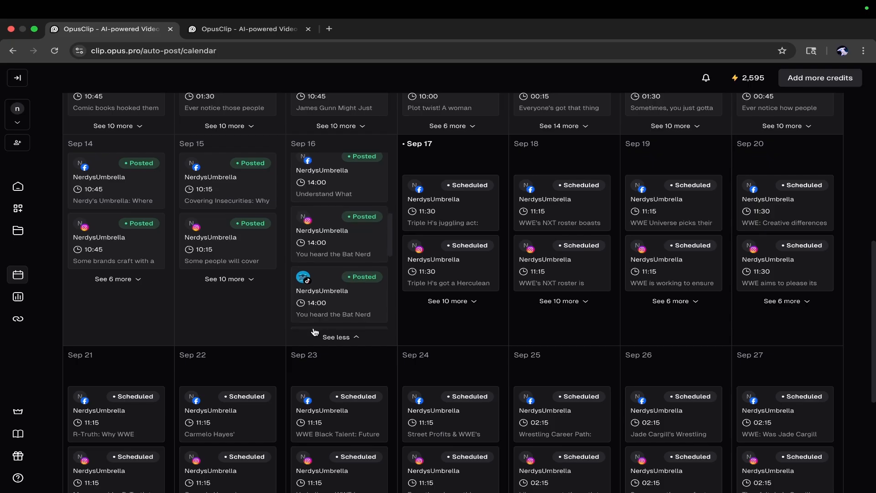
scroll(277, 427, down, 1)
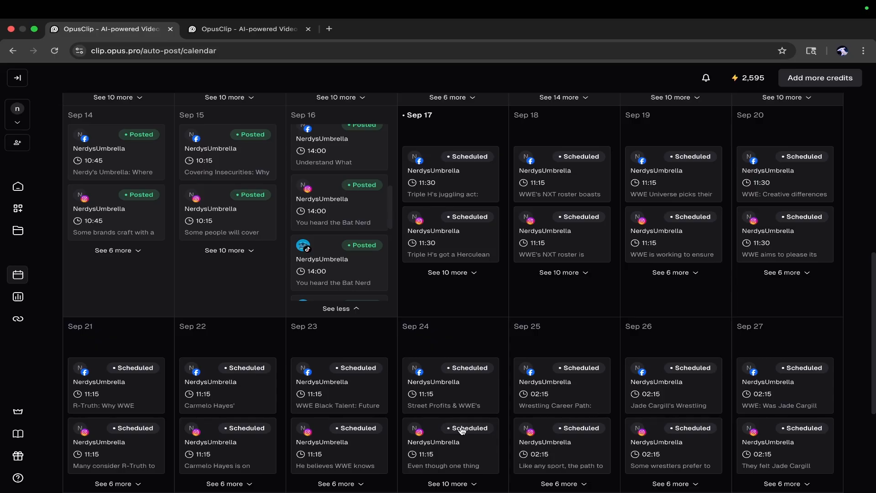
scroll(457, 424, down, 3)
scroll(434, 409, up, 5)
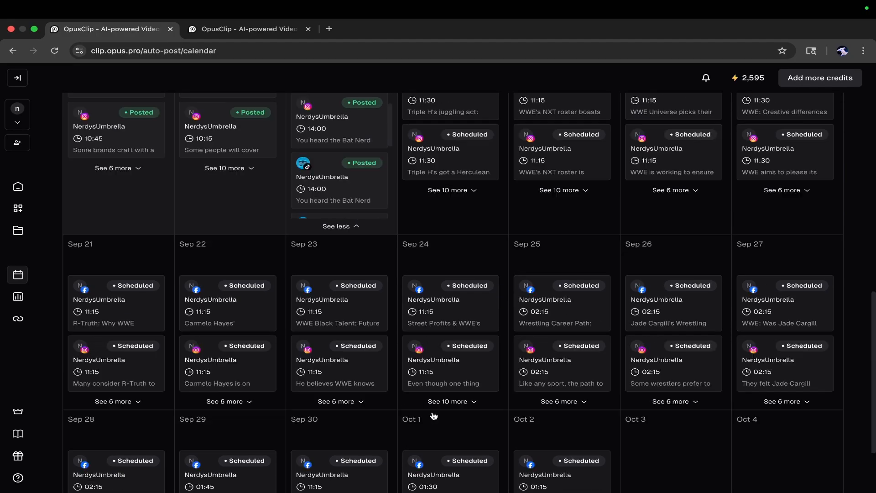
scroll(434, 416, up, 6)
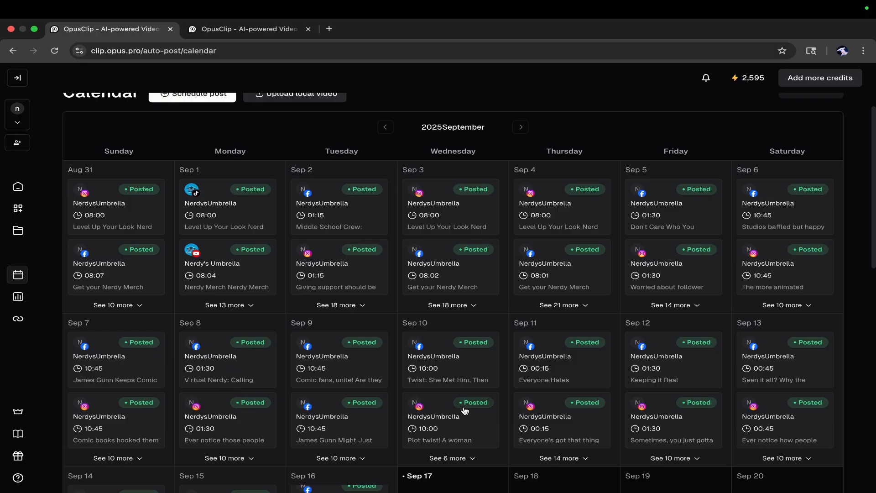
Expand the September 3 posts, look through their platforms and posting times, and collapse the list.
click(459, 306)
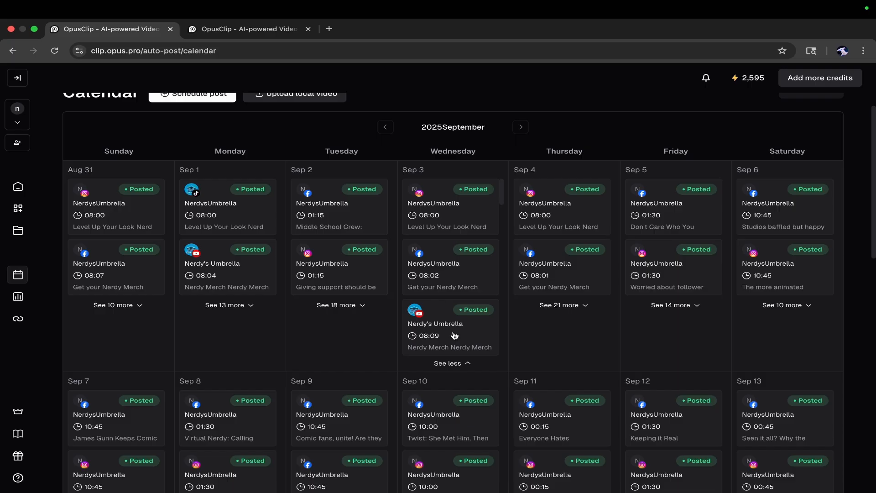
scroll(454, 336, down, 5)
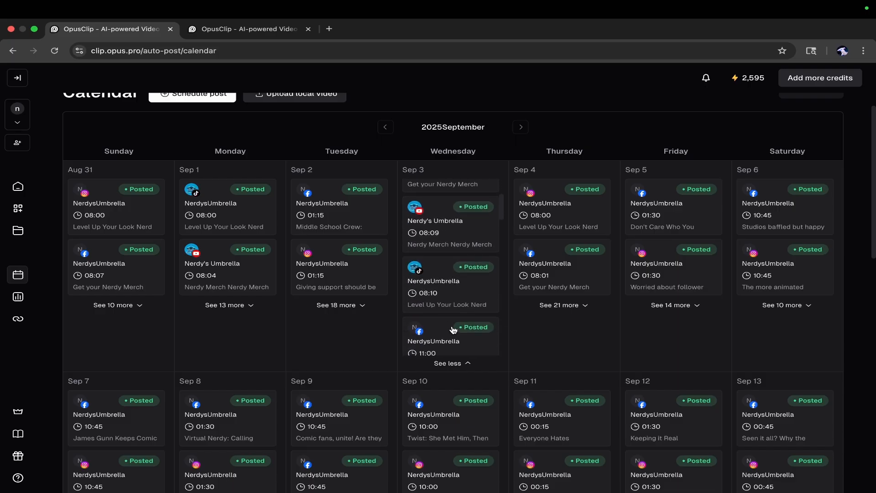
scroll(447, 302, down, 2)
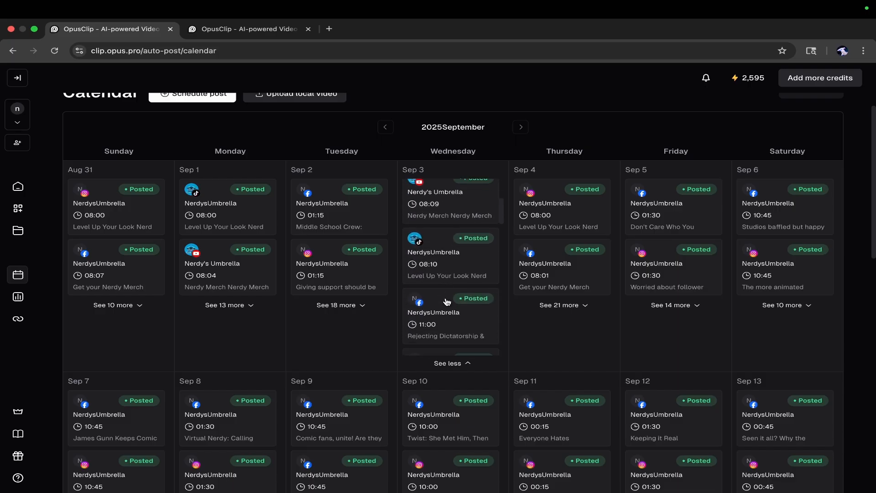
scroll(447, 302, down, 3)
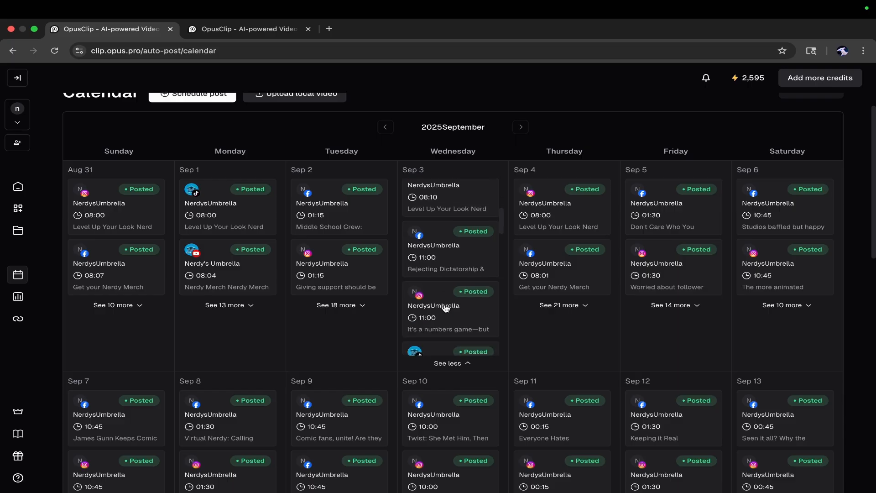
scroll(446, 308, down, 4)
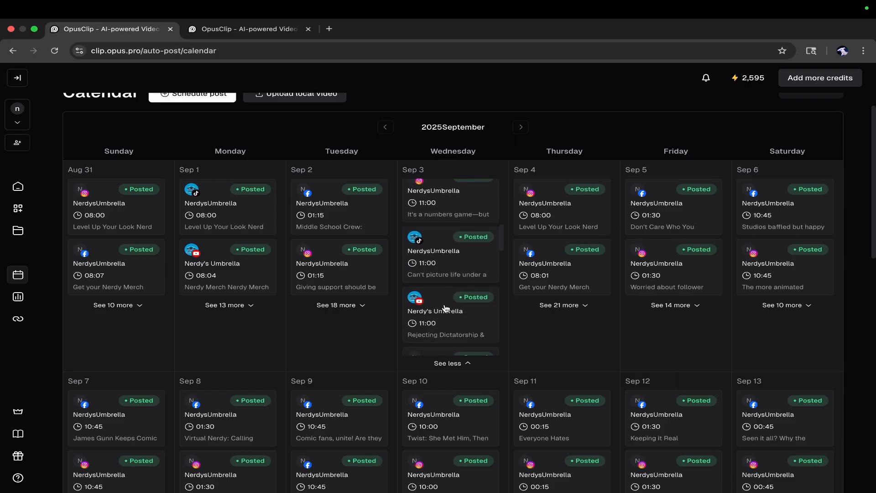
scroll(446, 308, down, 2)
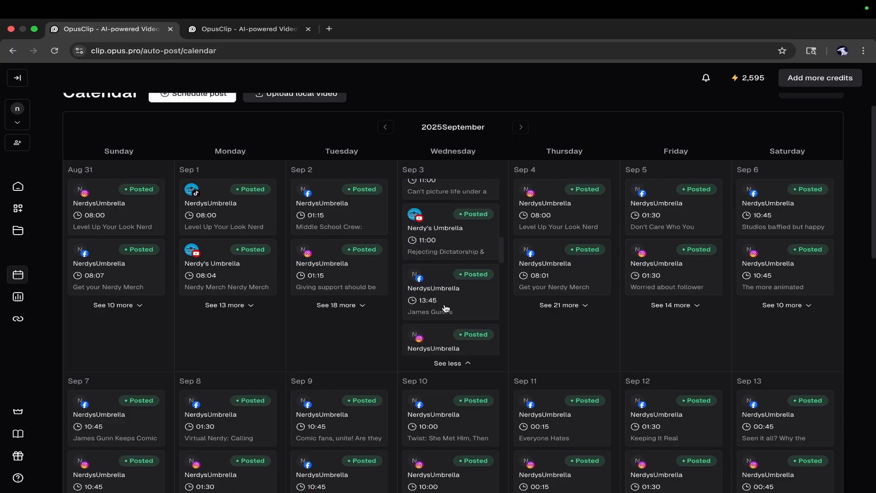
scroll(446, 309, down, 3)
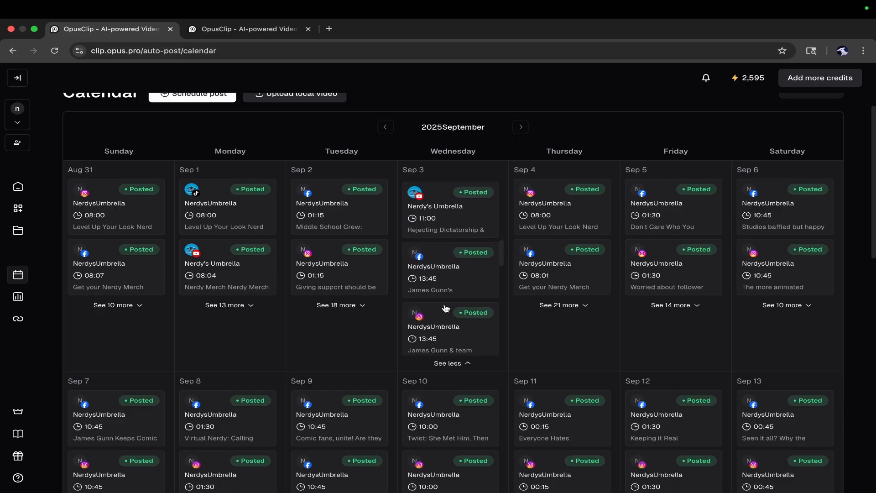
click(456, 363)
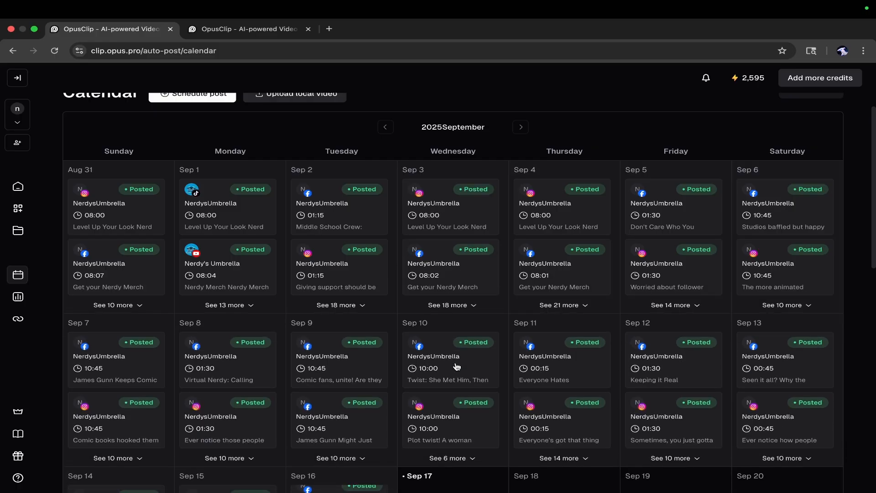
Switch the calendar to August 2025 and look over the first weeks of posts.
click(385, 127)
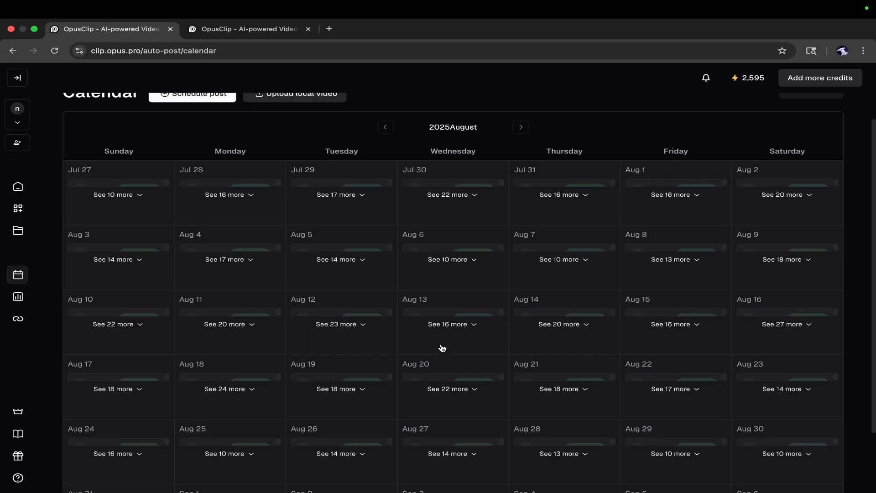
mouse_move(697, 410)
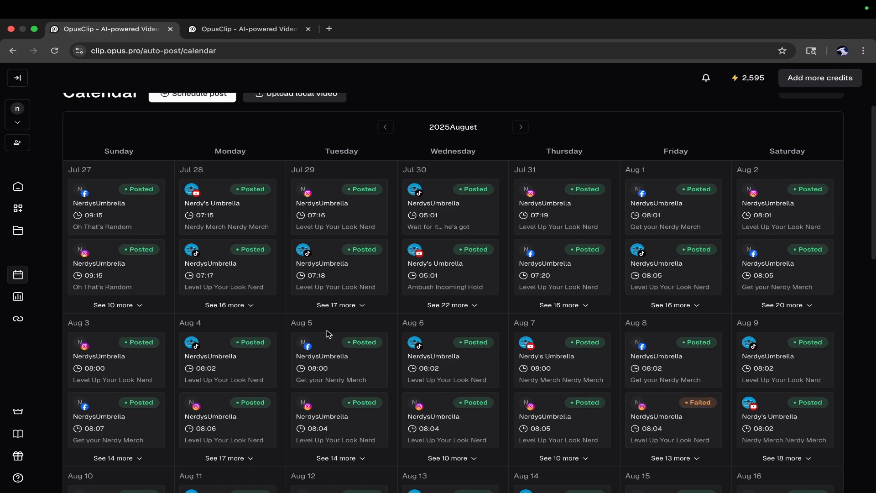
scroll(472, 341, down, 5)
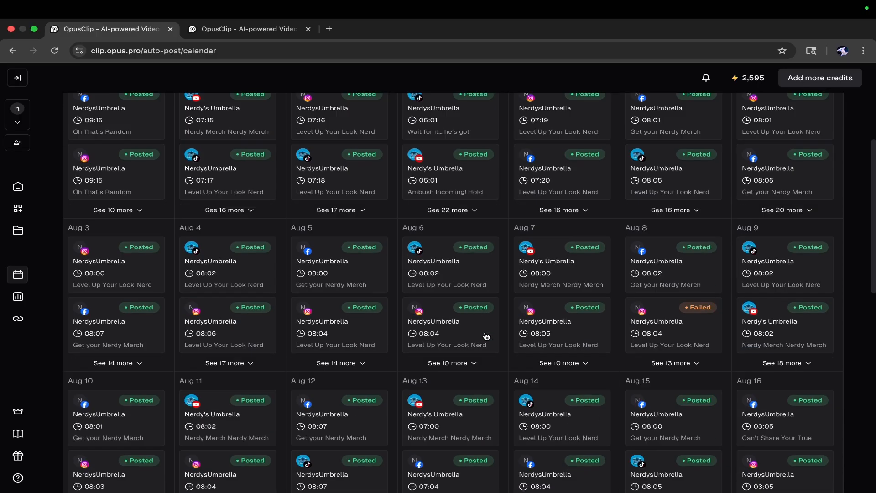
scroll(475, 329, down, 2)
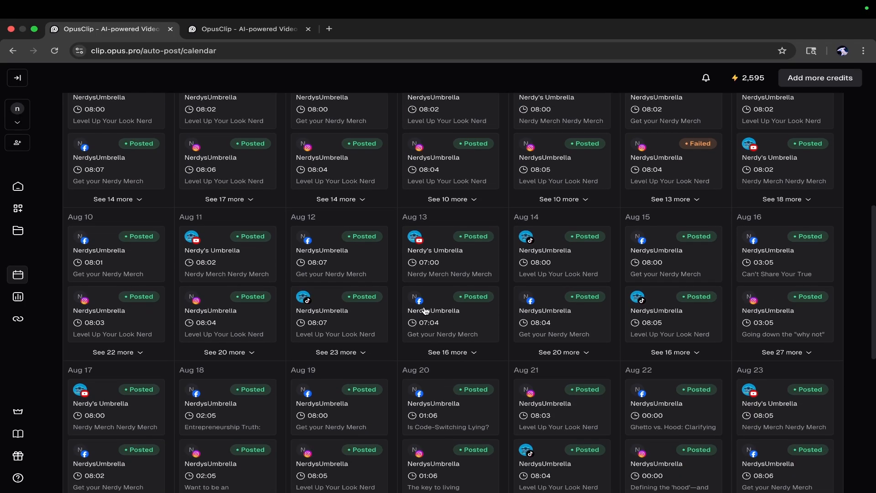
Expand the August 8 posts and look through that day's full list.
click(688, 199)
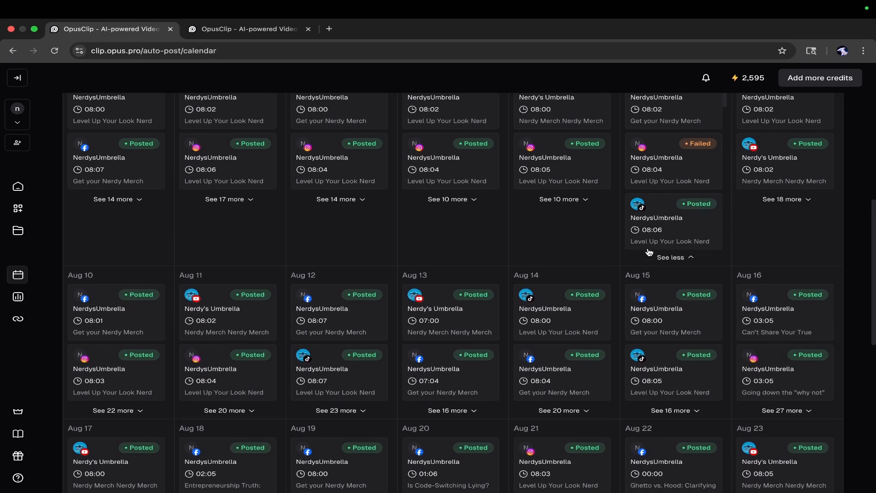
scroll(651, 206, down, 5)
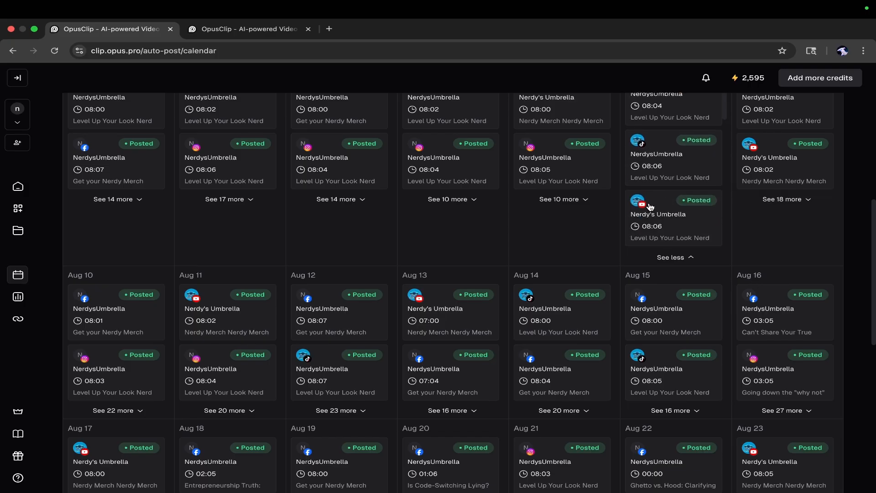
scroll(651, 207, down, 1)
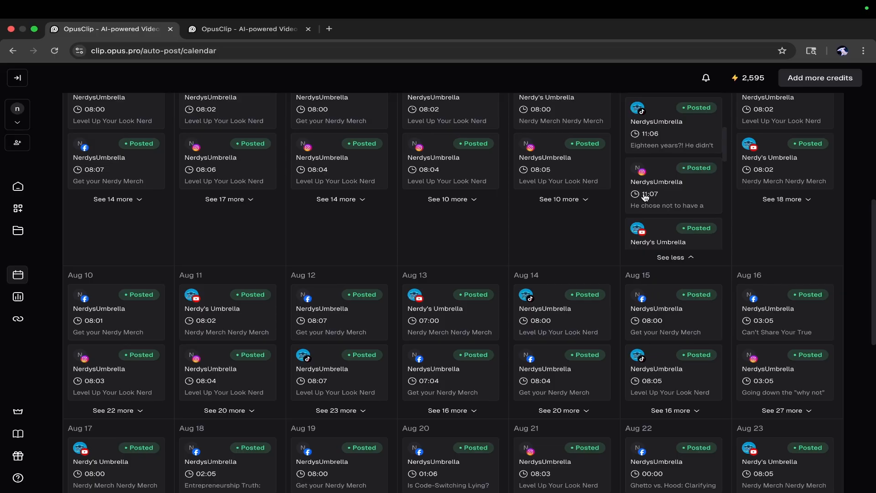
scroll(685, 207, down, 3)
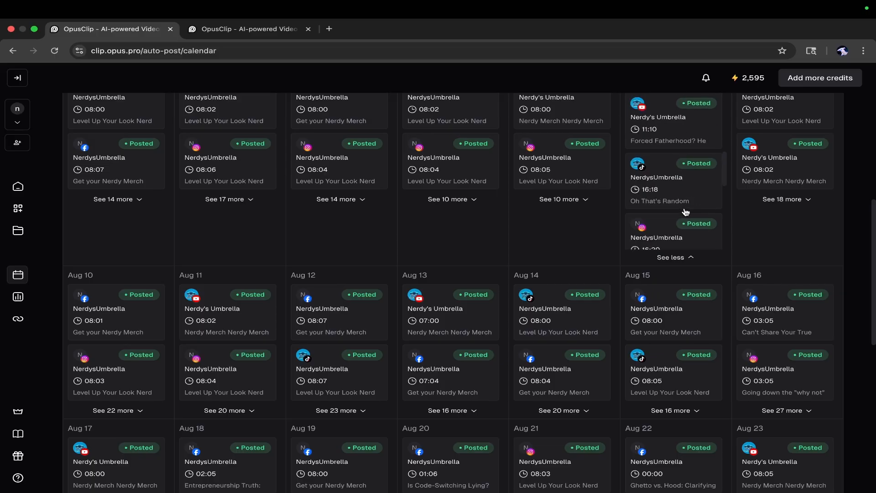
scroll(515, 298, down, 5)
Look over the posts in the remaining weeks of August and return to the start of the month.
scroll(506, 247, down, 3)
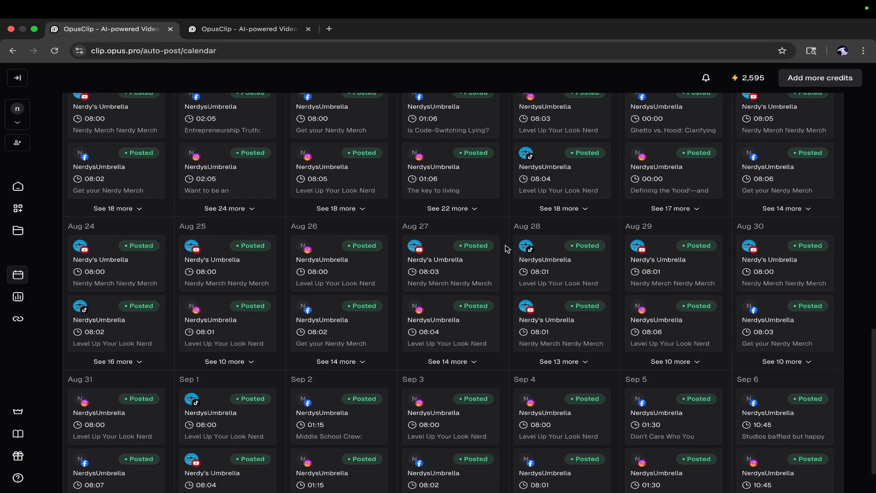
scroll(506, 245, up, 6)
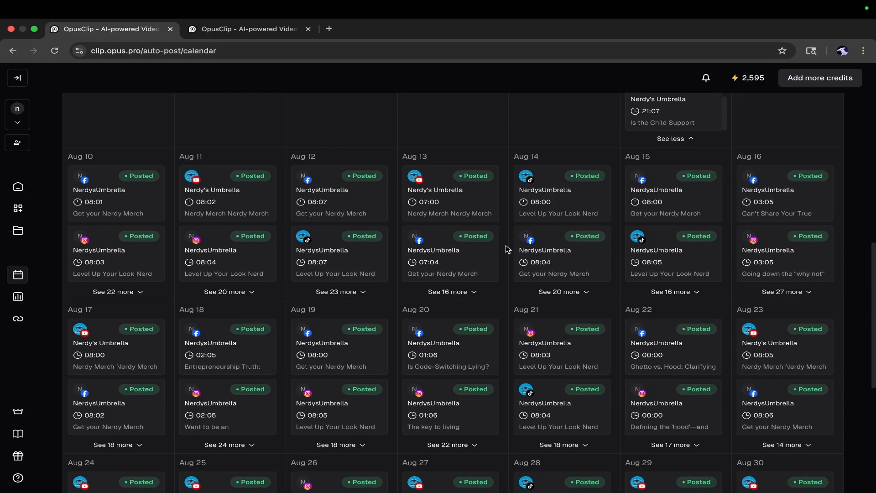
scroll(506, 247, up, 6)
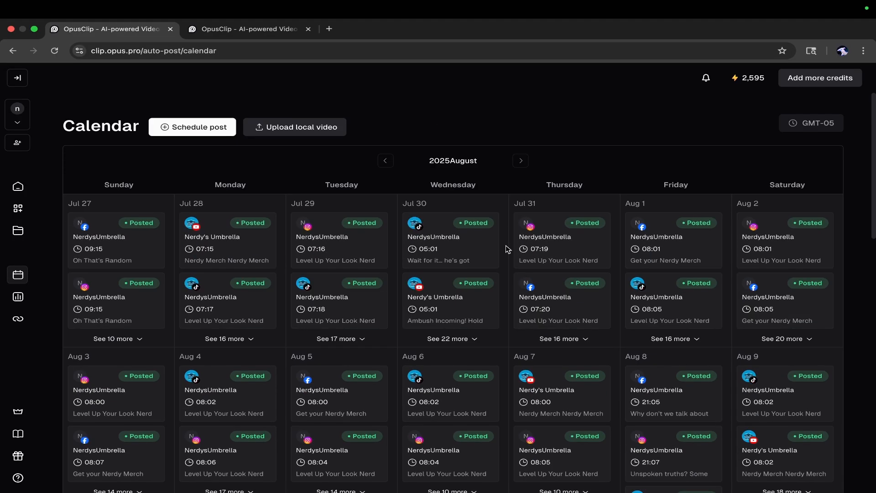